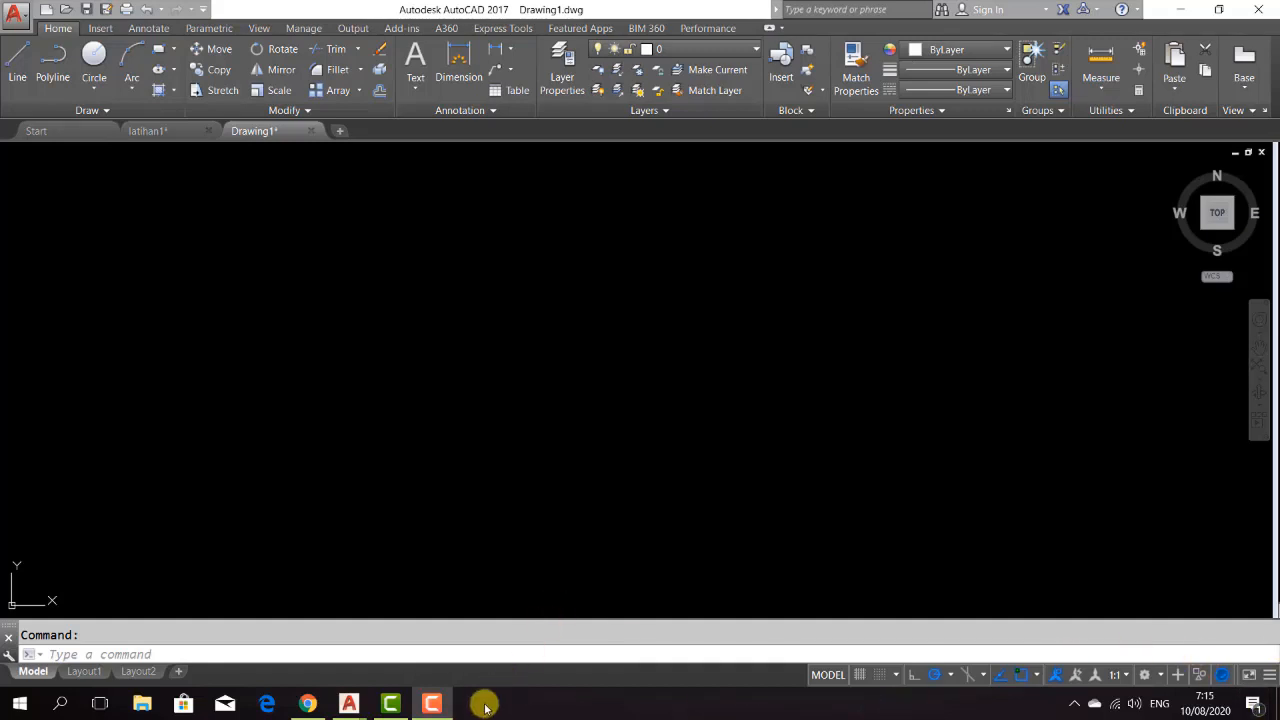
left_click(435, 704)
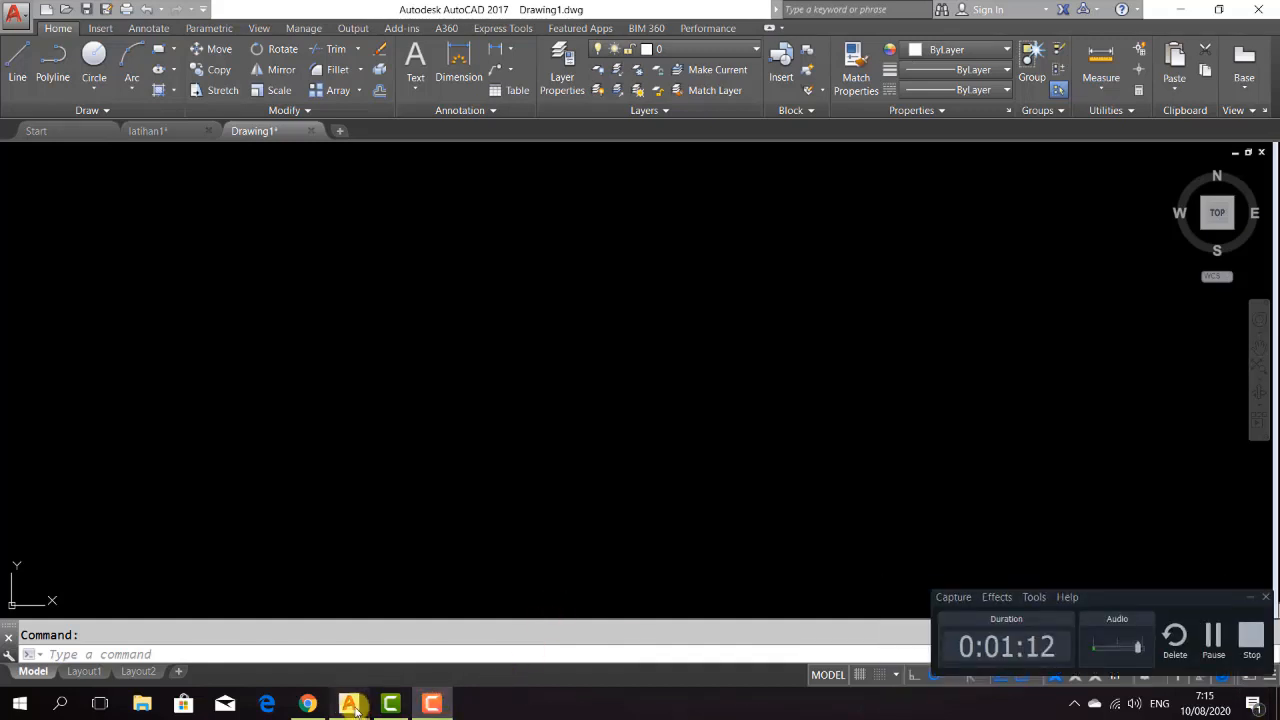
mouse_move(353, 707)
left_click(307, 642)
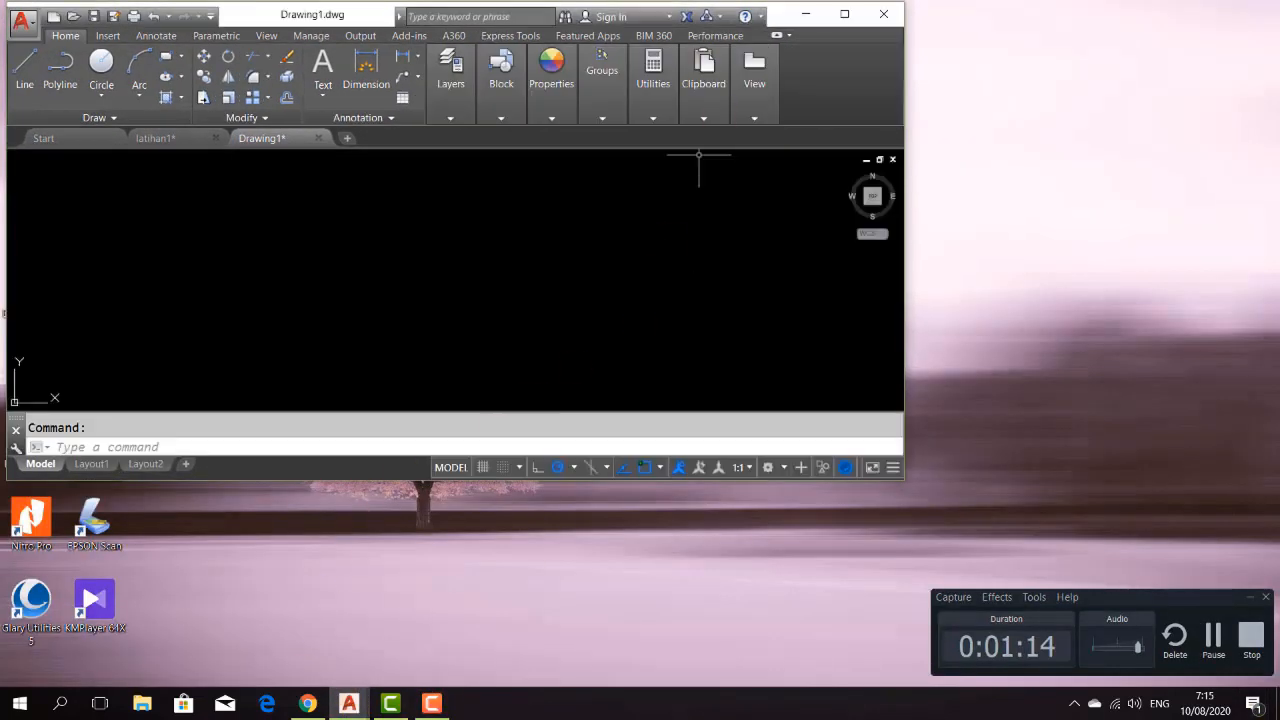
left_click(845, 14)
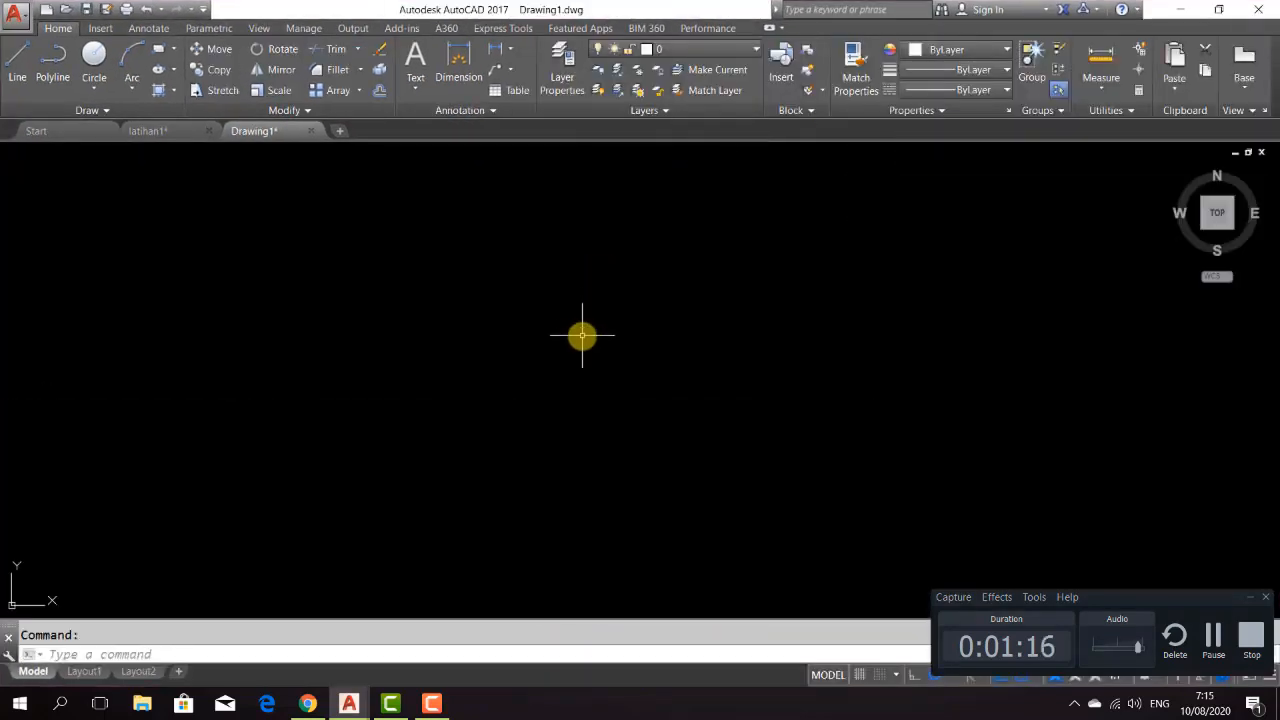
- Open the Layer Properties Manager and enlarge its palette to make room for more layers
type("LA")
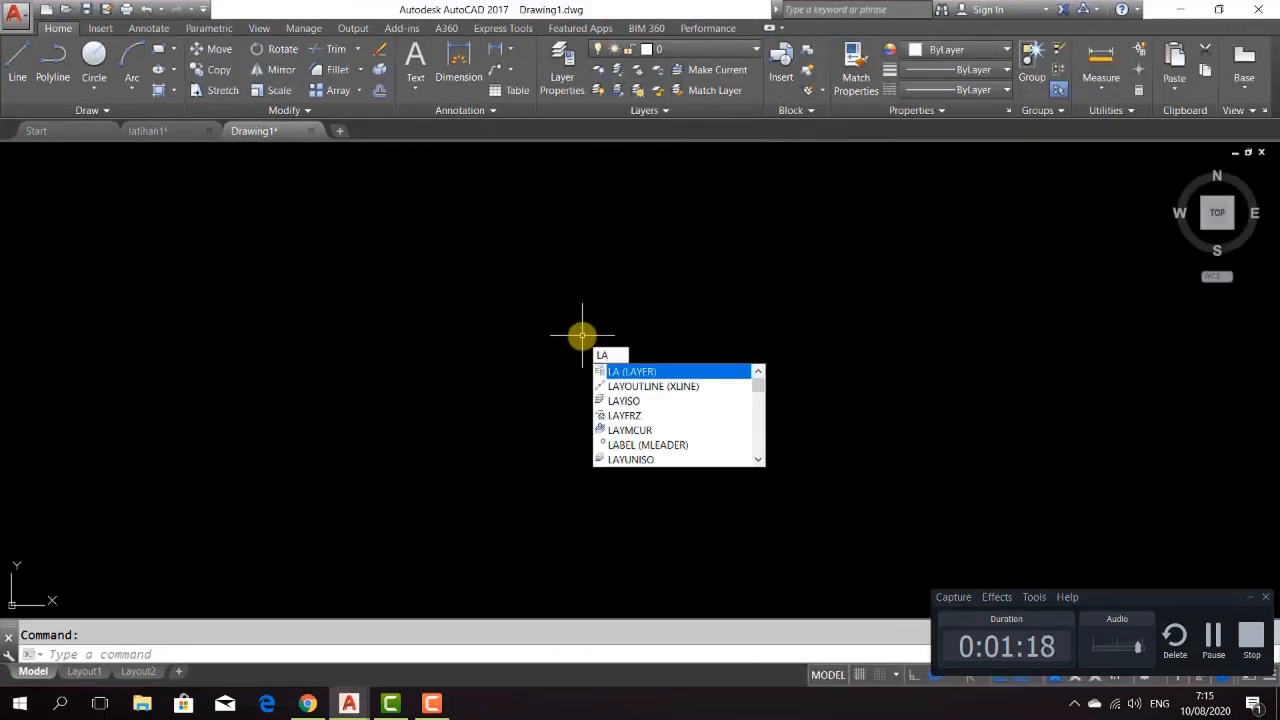
key("Return")
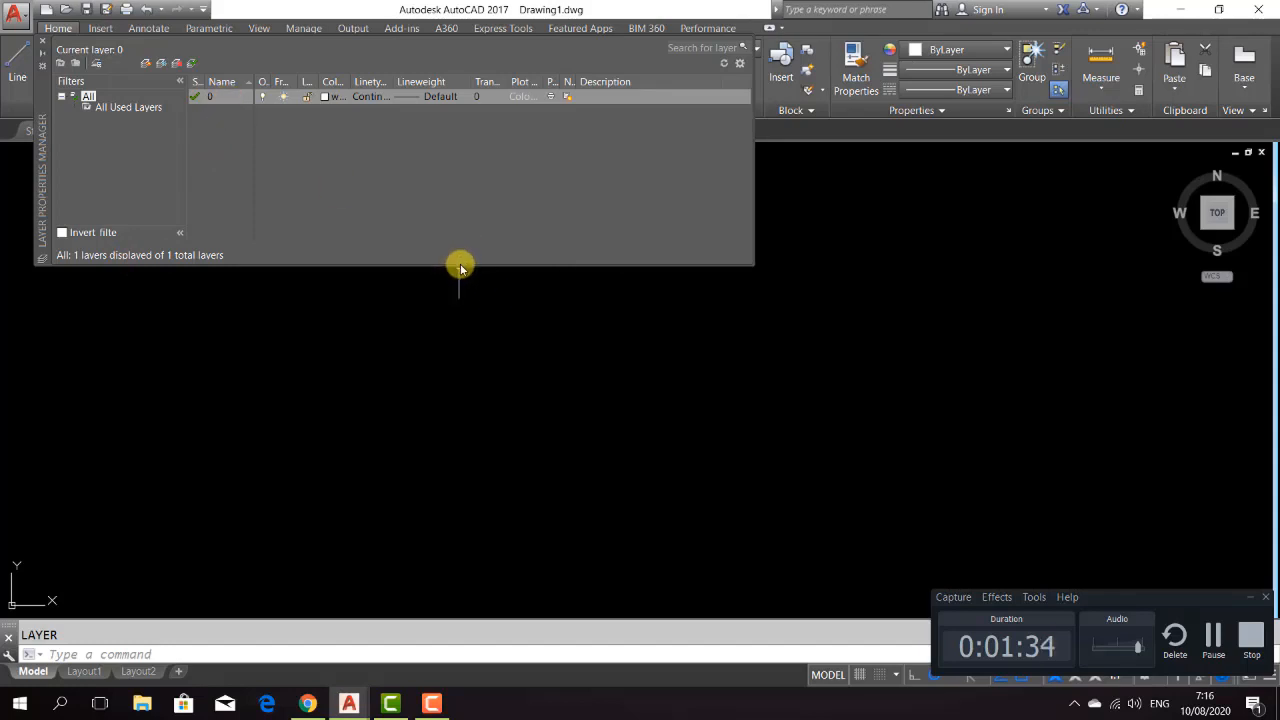
left_click_drag(459, 266, 486, 415)
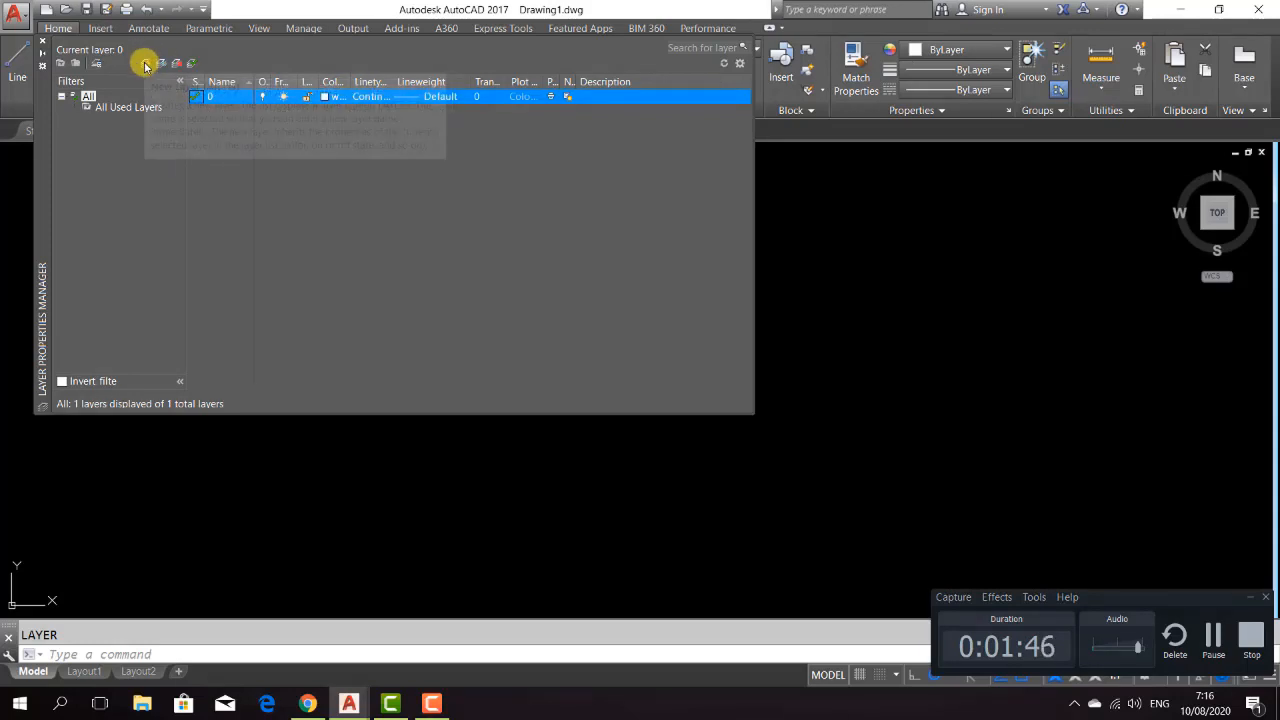
- Create a new layer and name it "dinding"
right_click(225, 149)
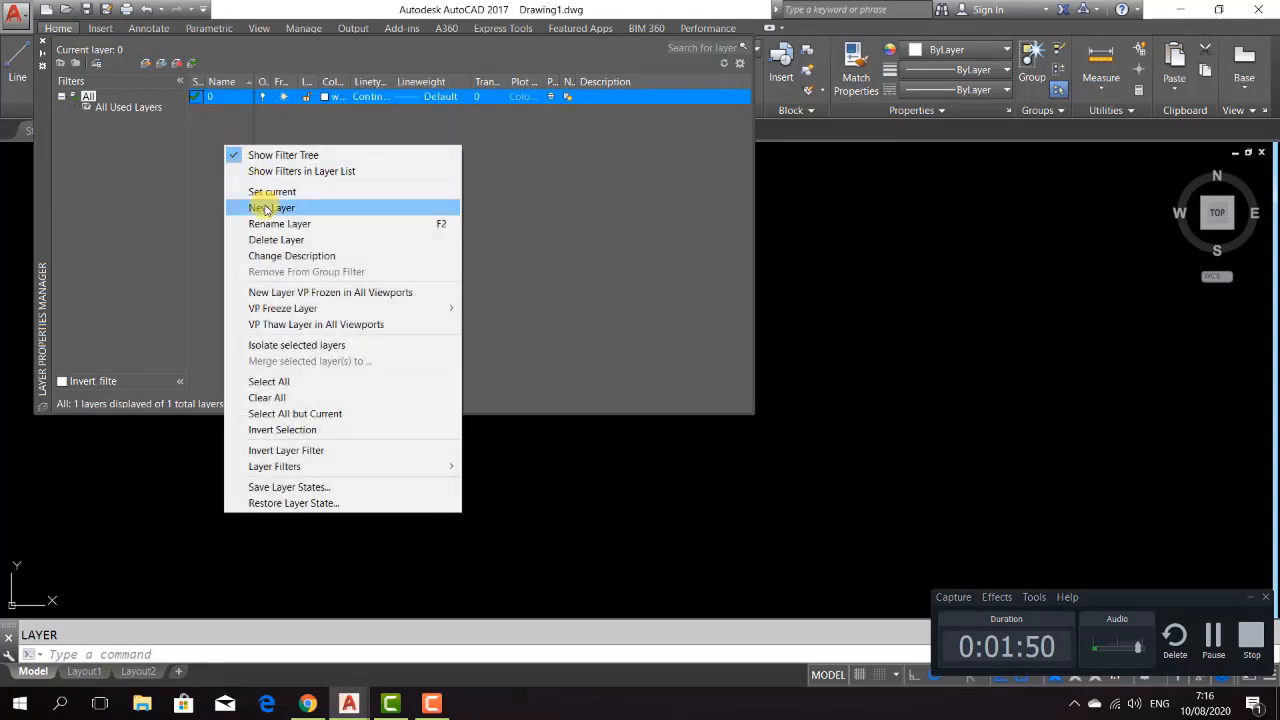
left_click(268, 209)
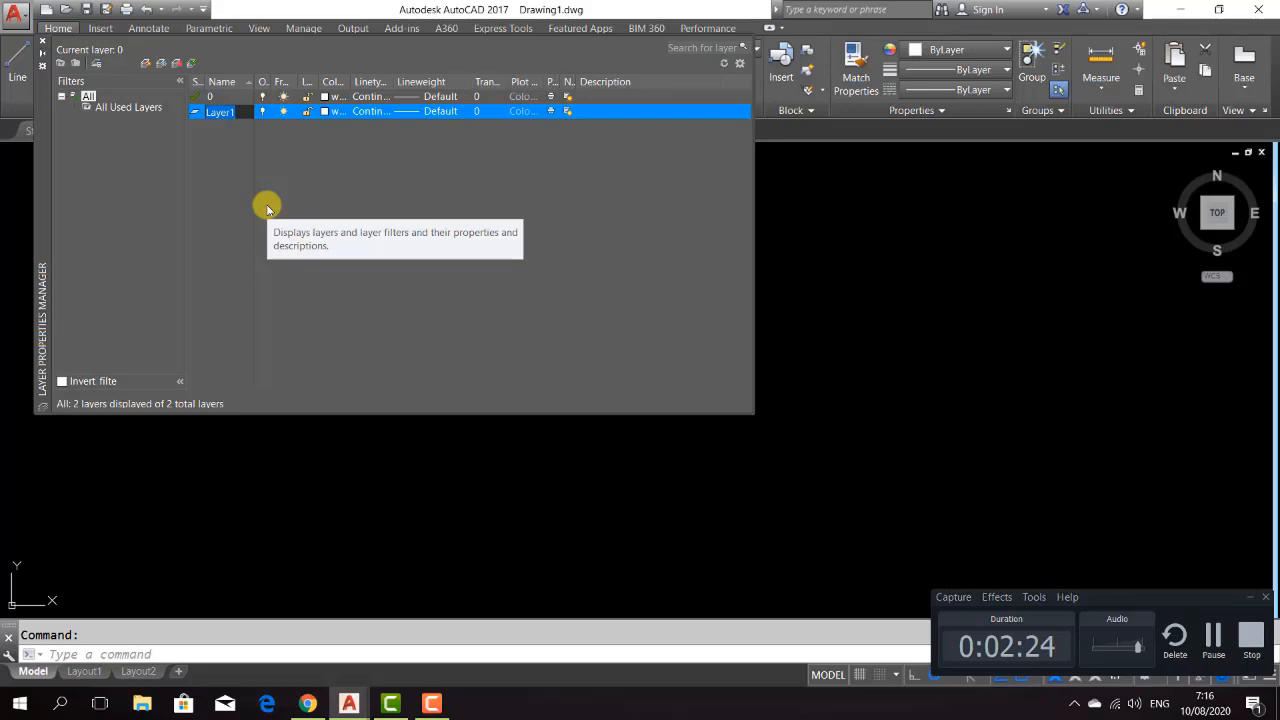
key("BackSpace")
type("dinding")
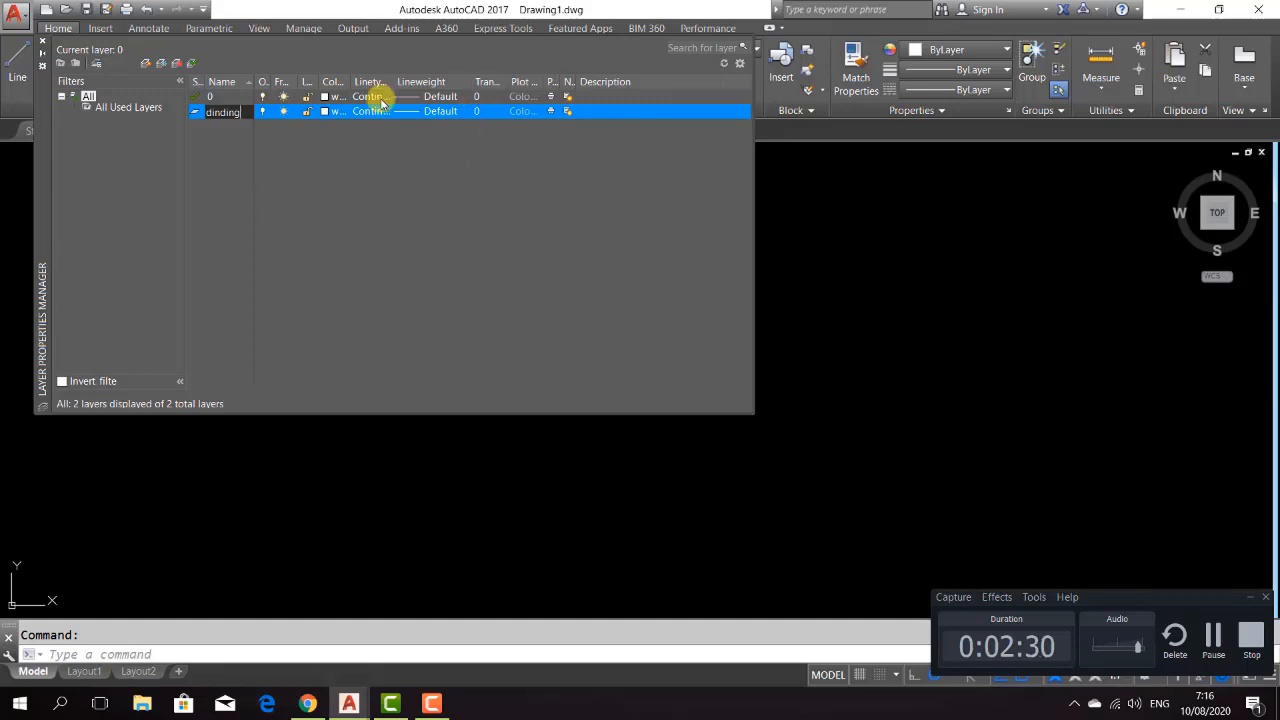
- Set the dinding layer's color to index 21 and its lineweight to 0.25 mm
left_click(328, 116)
left_click(328, 116)
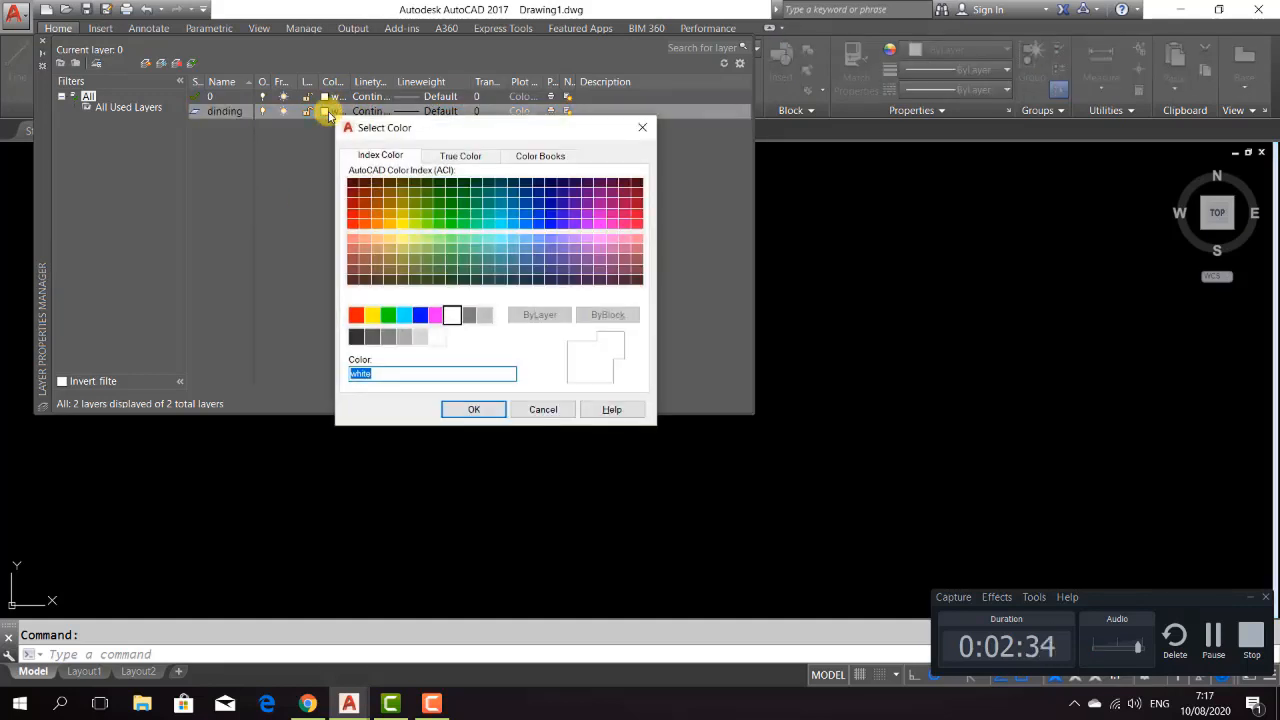
left_click(367, 242)
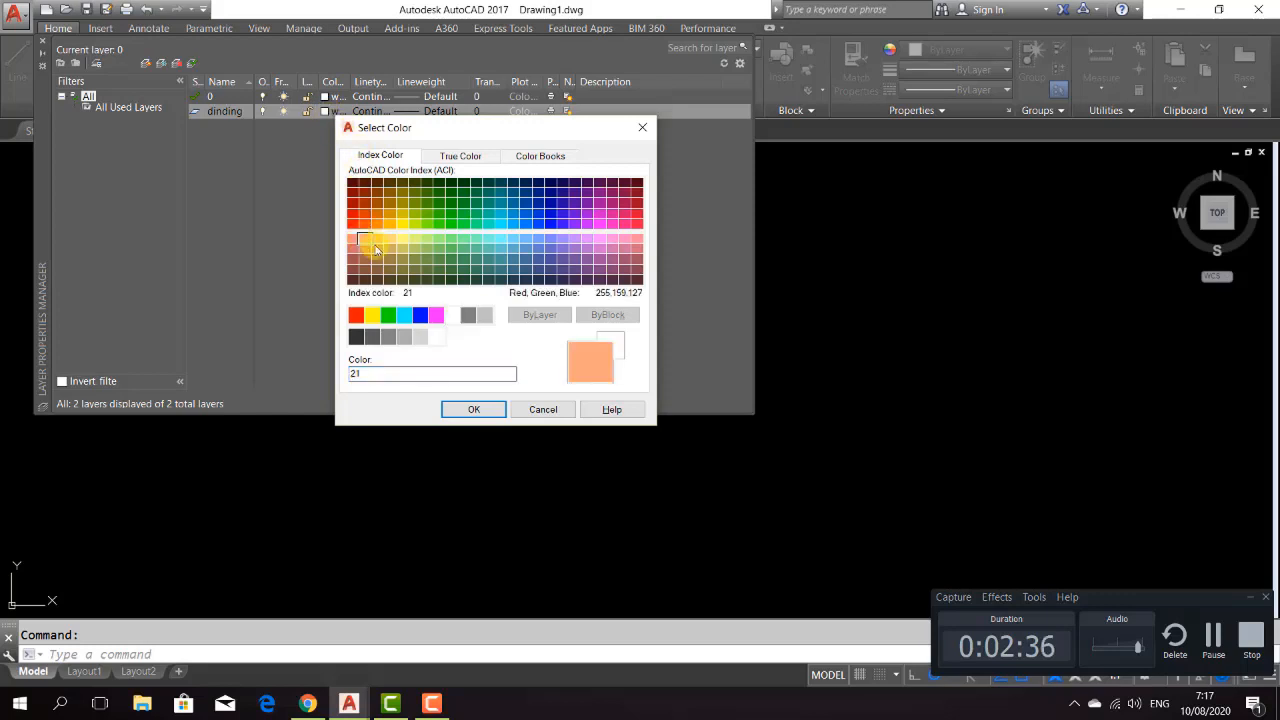
left_click(476, 411)
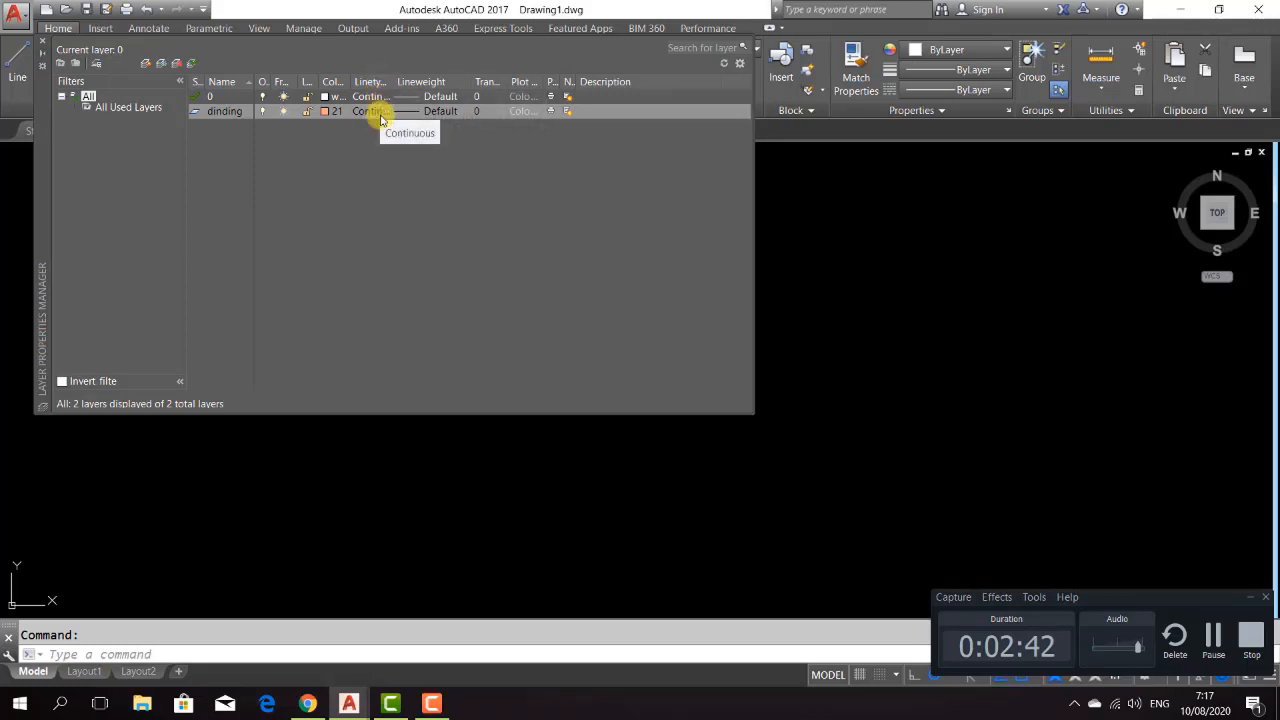
left_click(432, 113)
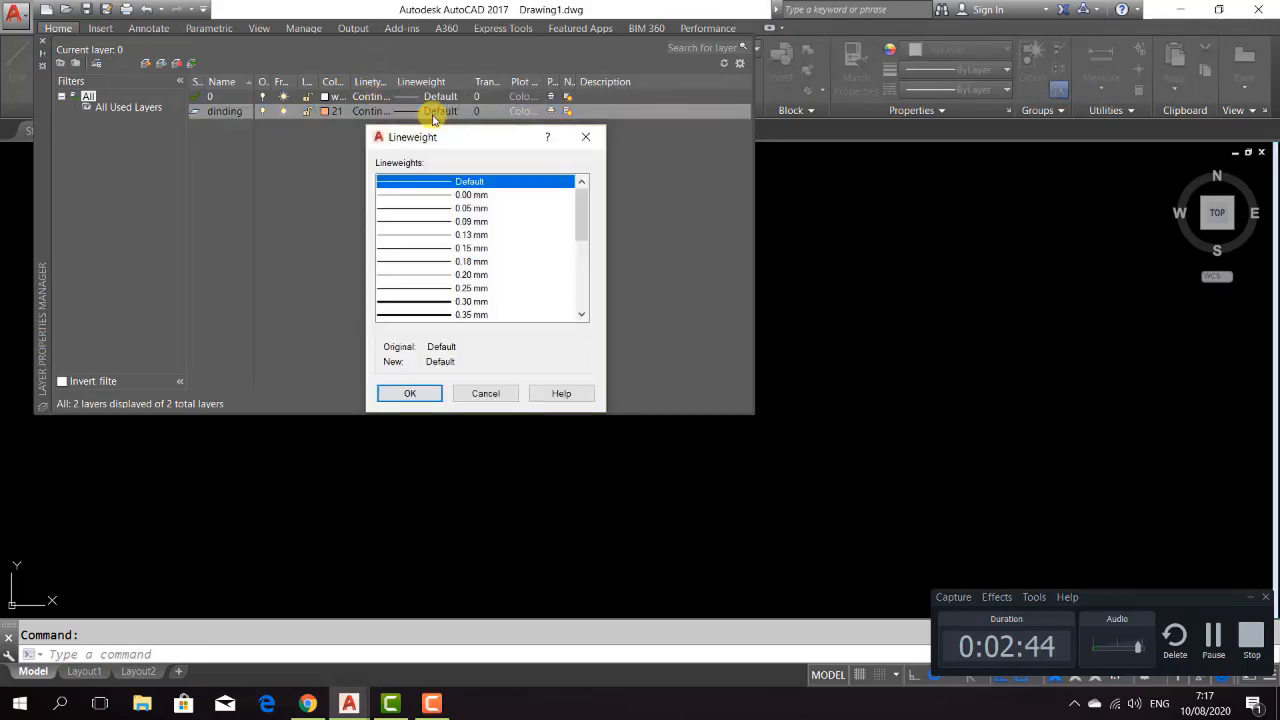
left_click(454, 288)
left_click(423, 394)
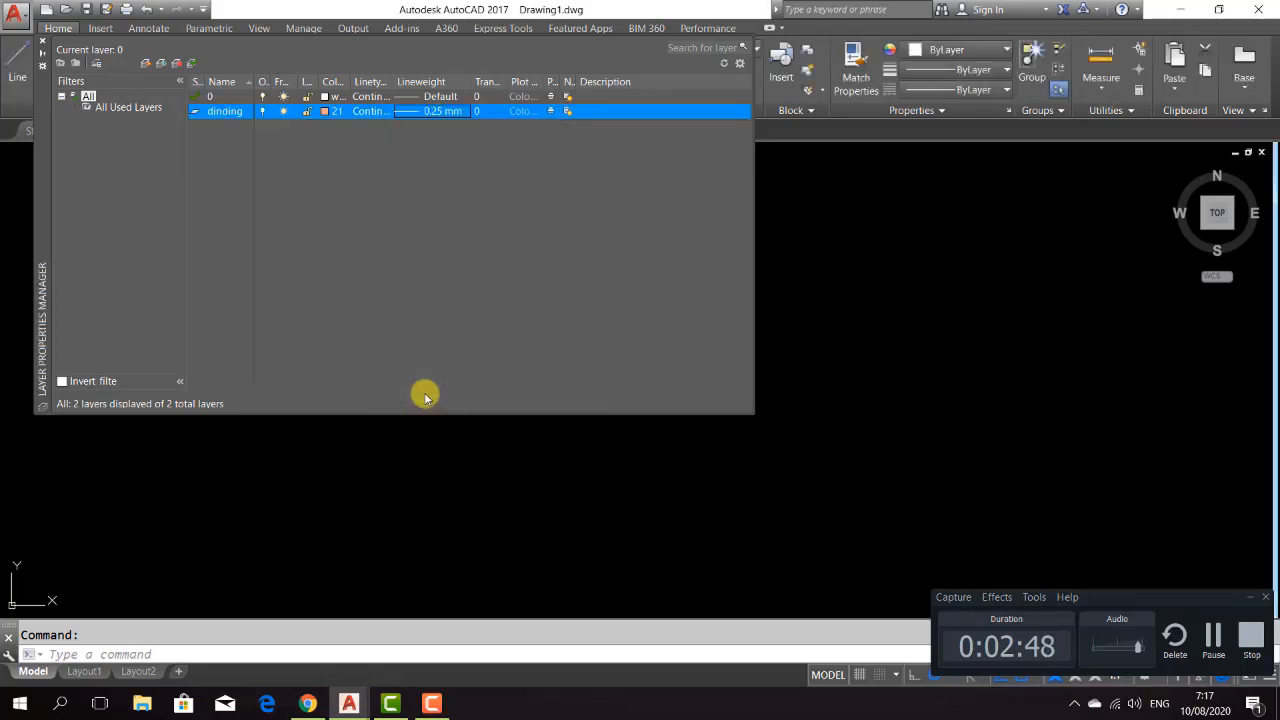
- Add another new layer and name it "kayu"
right_click(222, 152)
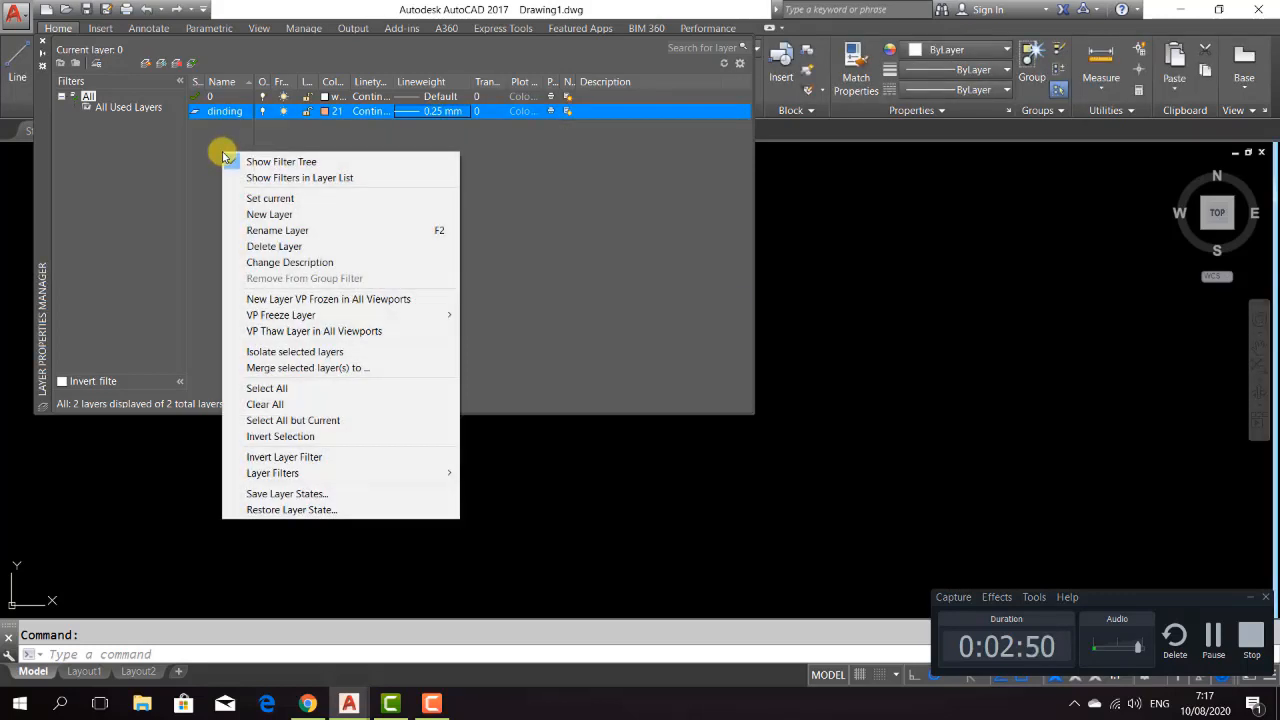
left_click(257, 214)
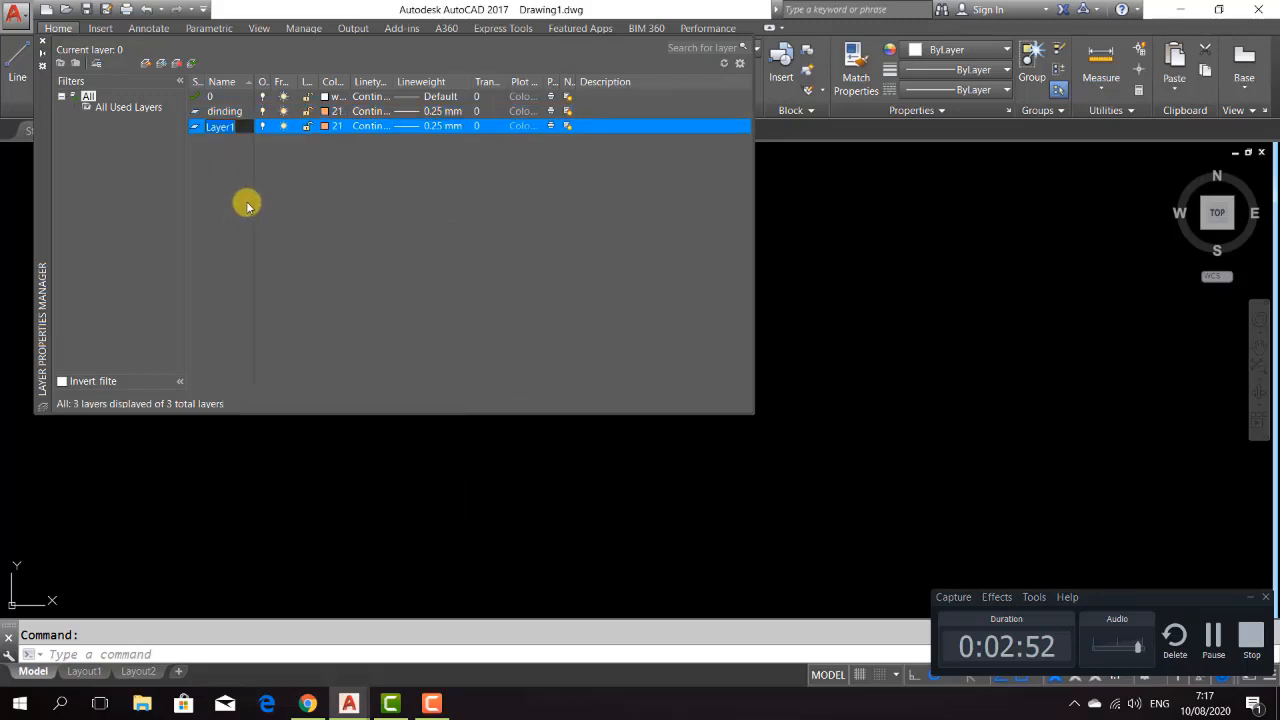
type("ka")
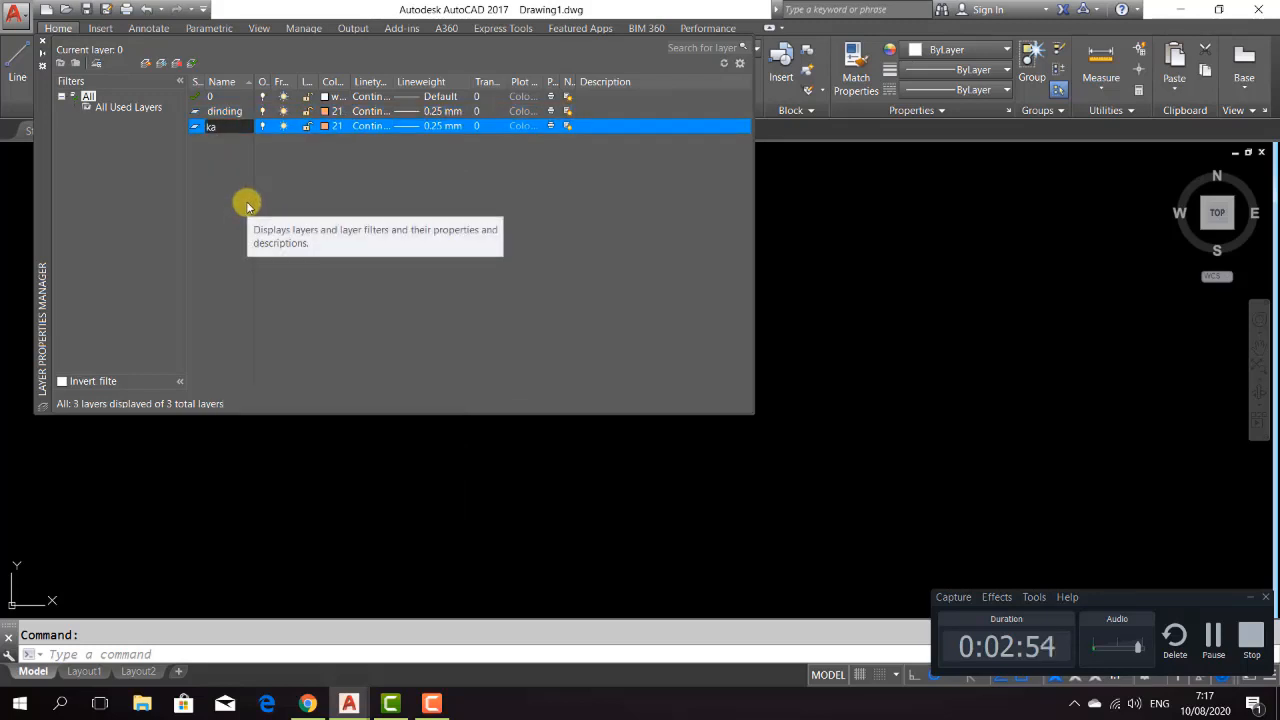
type("yu")
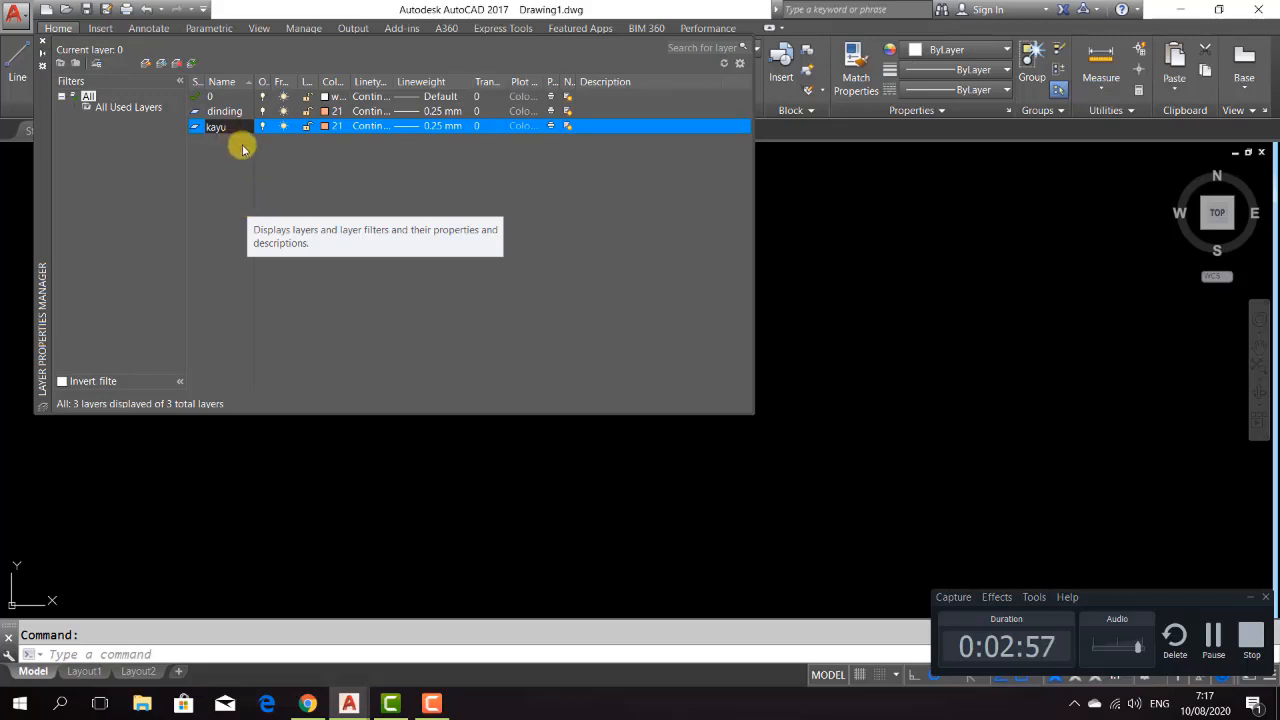
- Give the kayu layer index color 40 and a lineweight of 0.15 mm
left_click(326, 126)
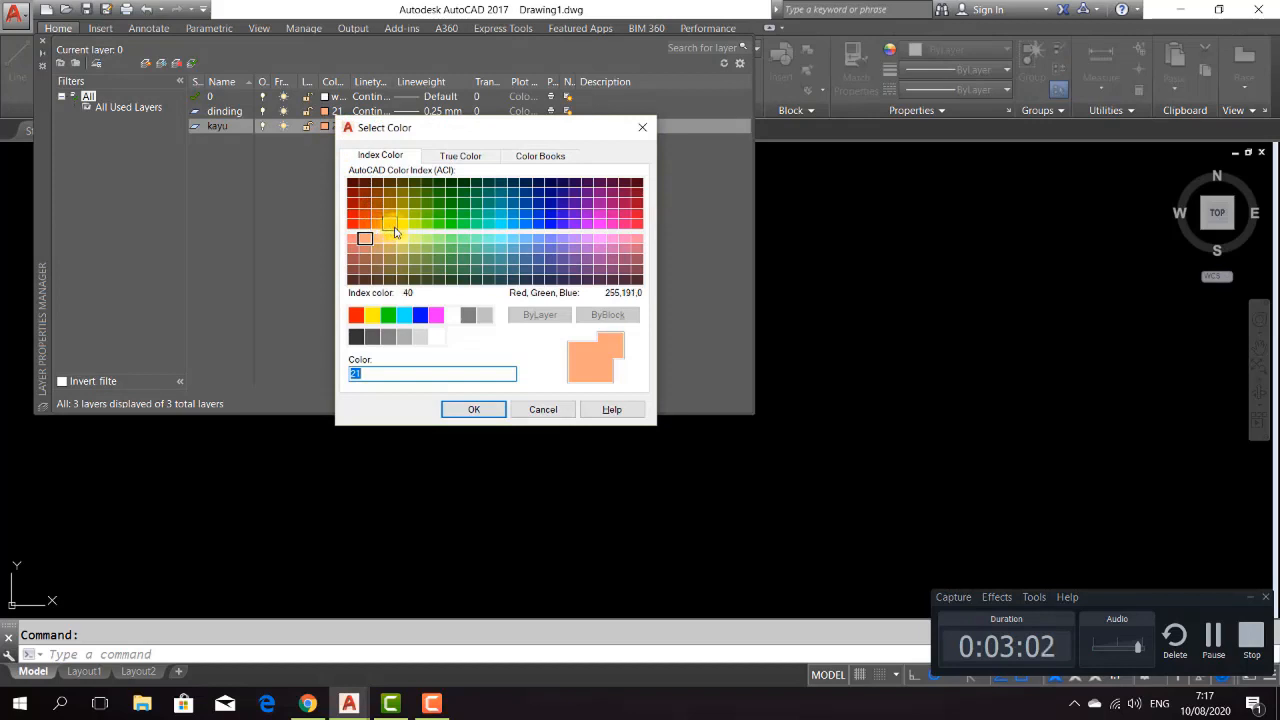
left_click(392, 230)
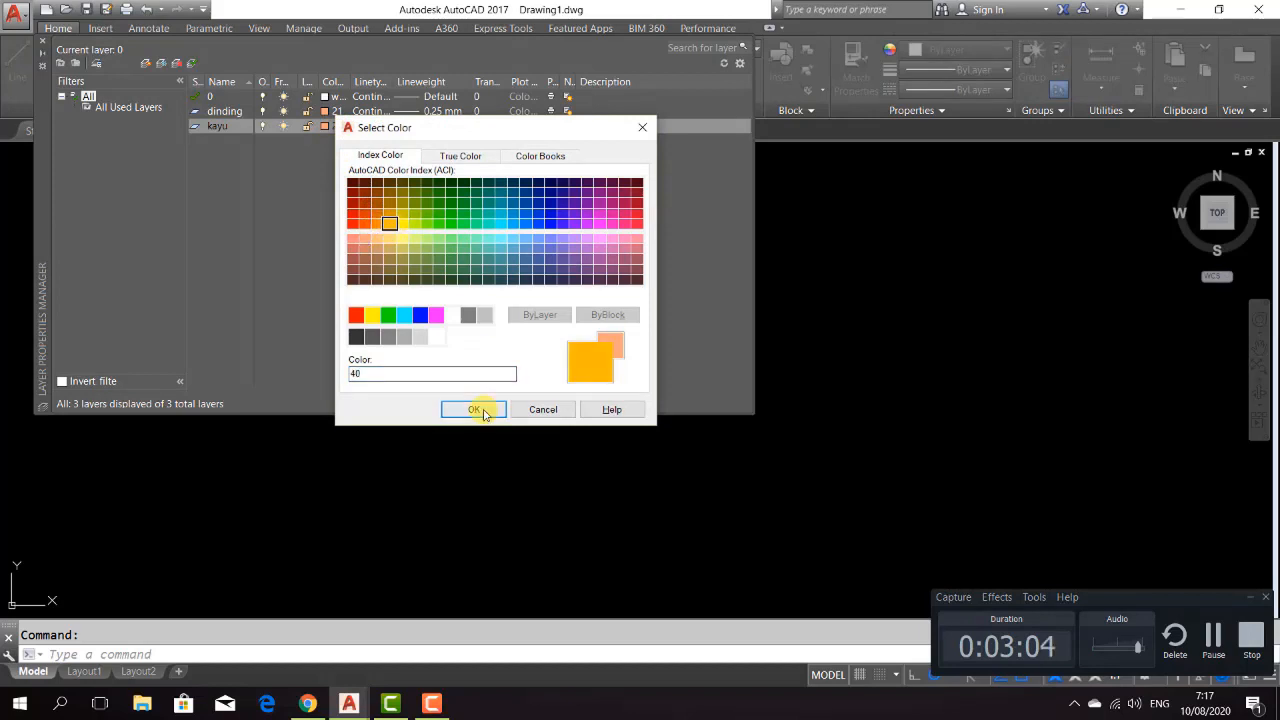
left_click(474, 409)
left_click(445, 127)
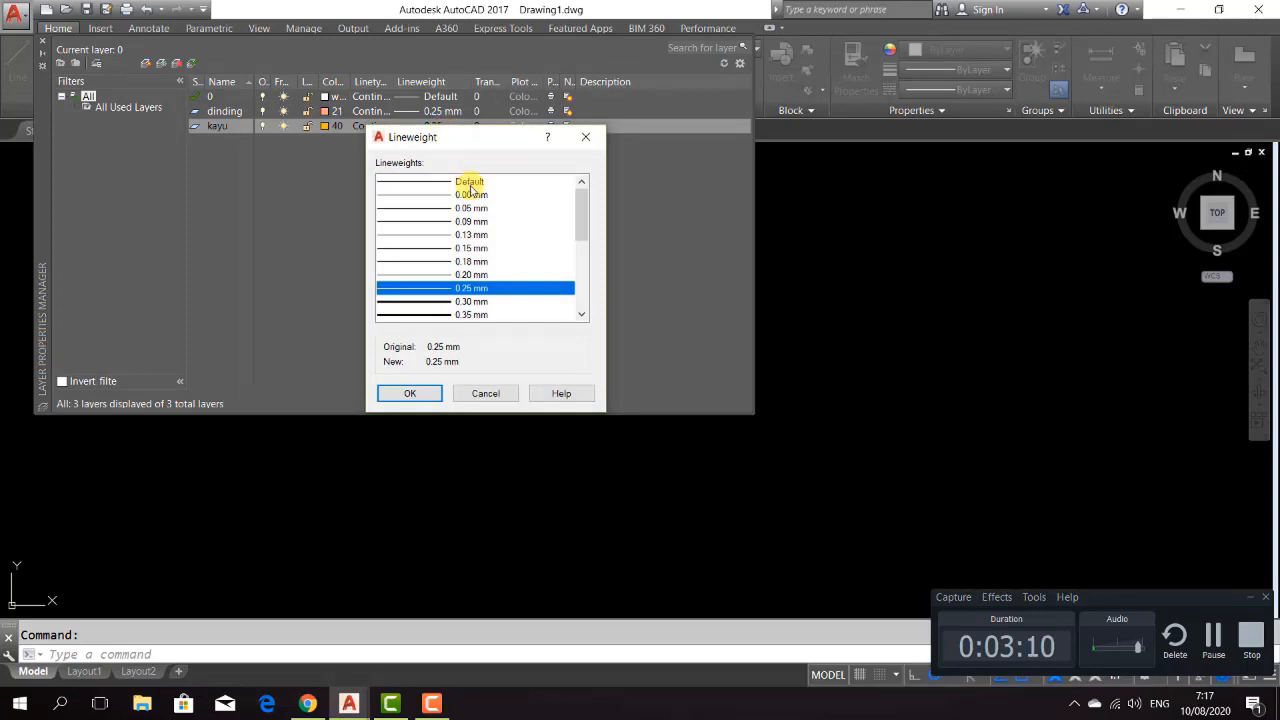
left_click(472, 248)
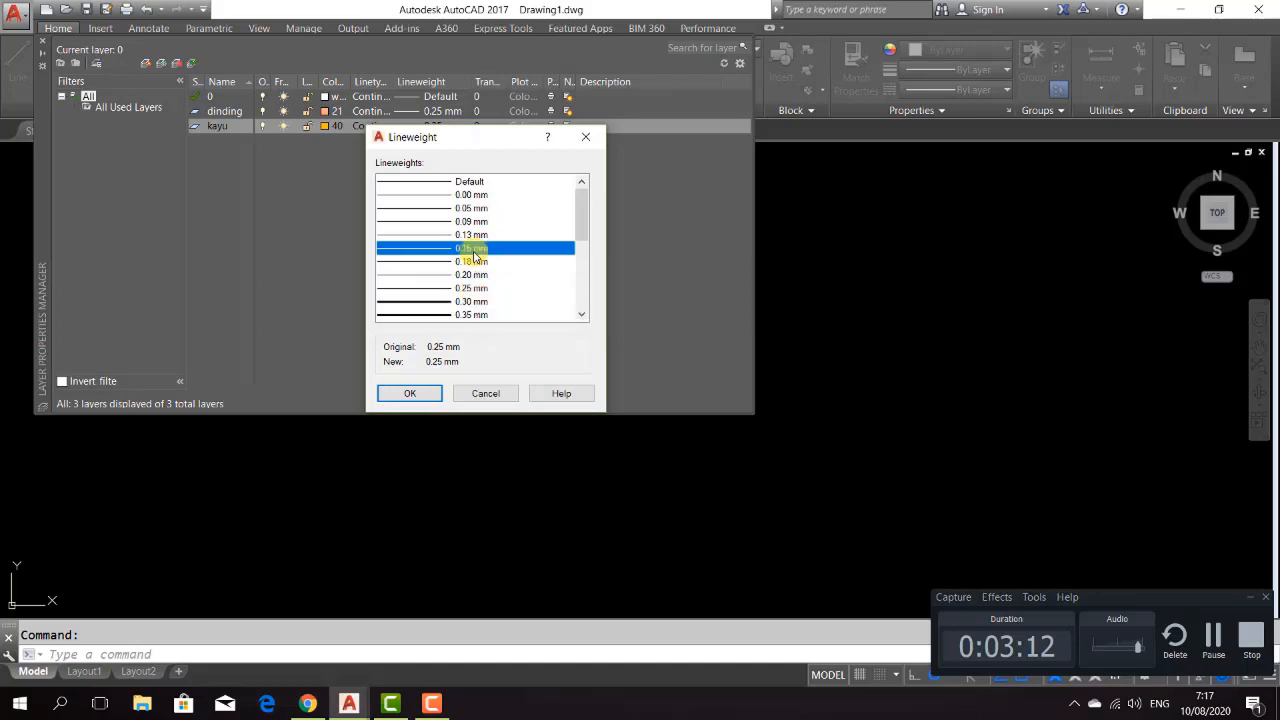
left_click(410, 393)
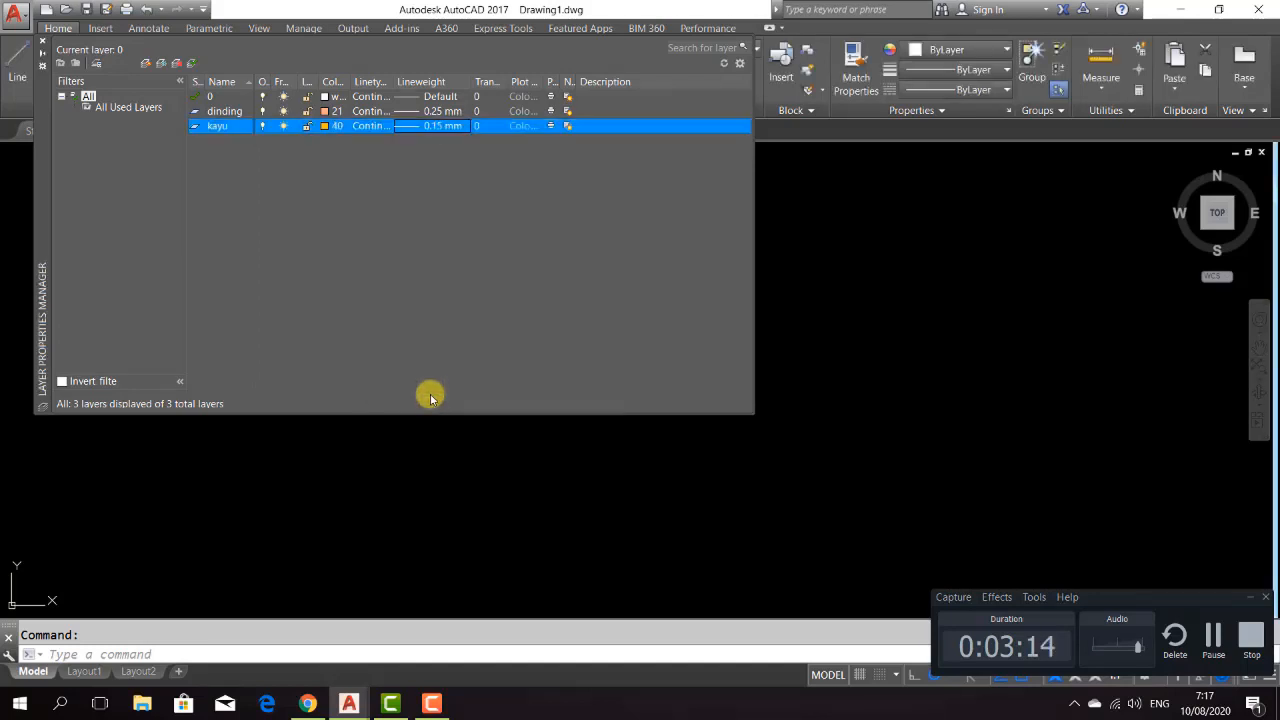
- Create a third new layer named "arsir"
right_click(209, 165)
left_click(244, 219)
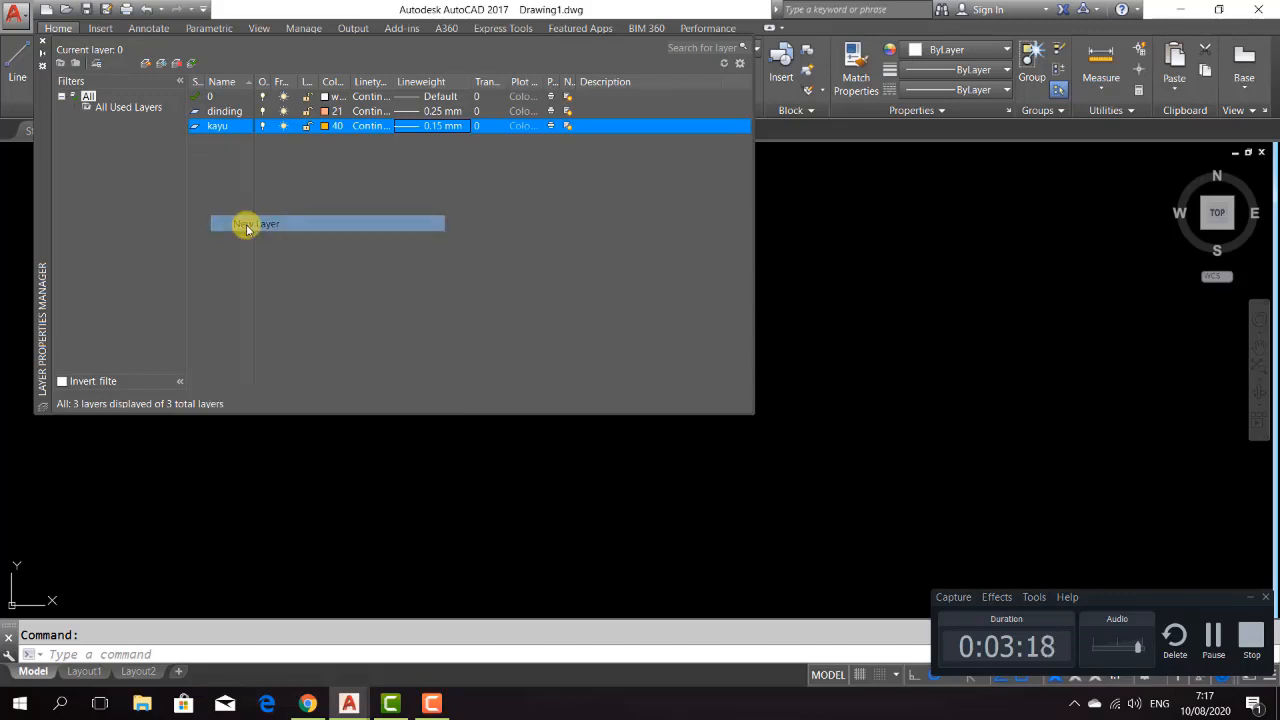
type("arsir")
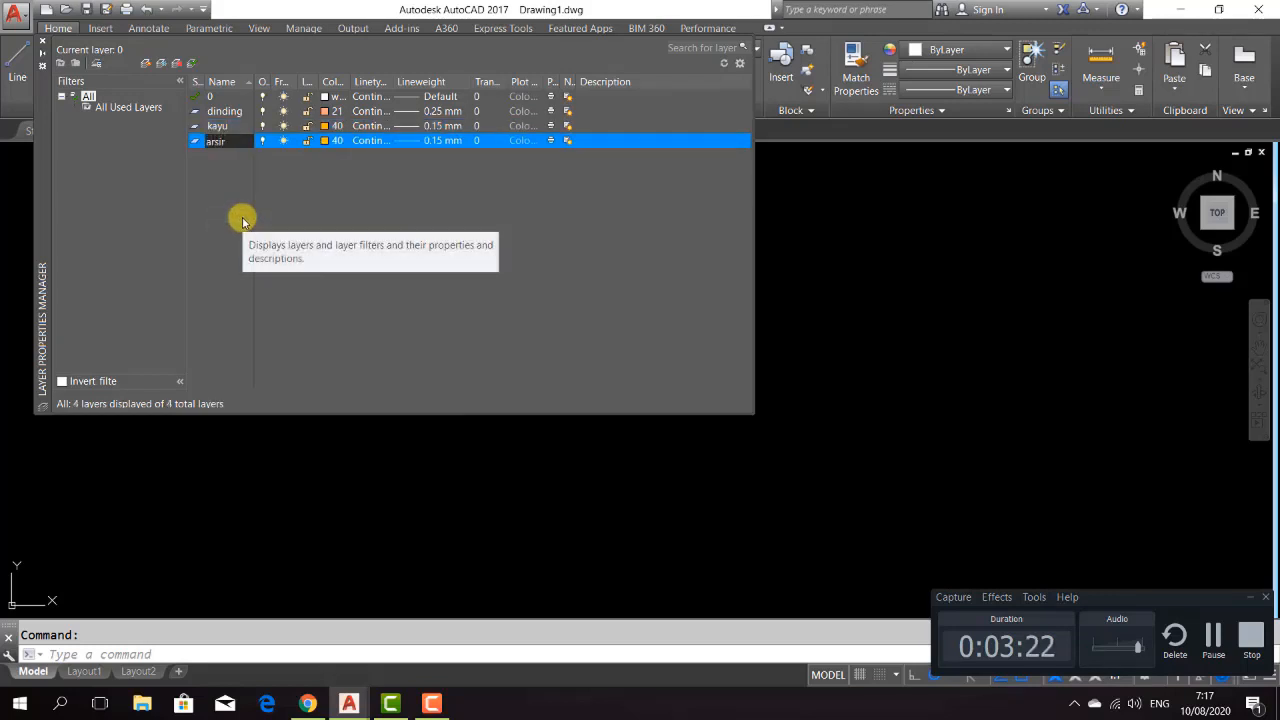
- Assign gray index color 252 and a 0.05 mm lineweight to the arsir layer
left_click(329, 140)
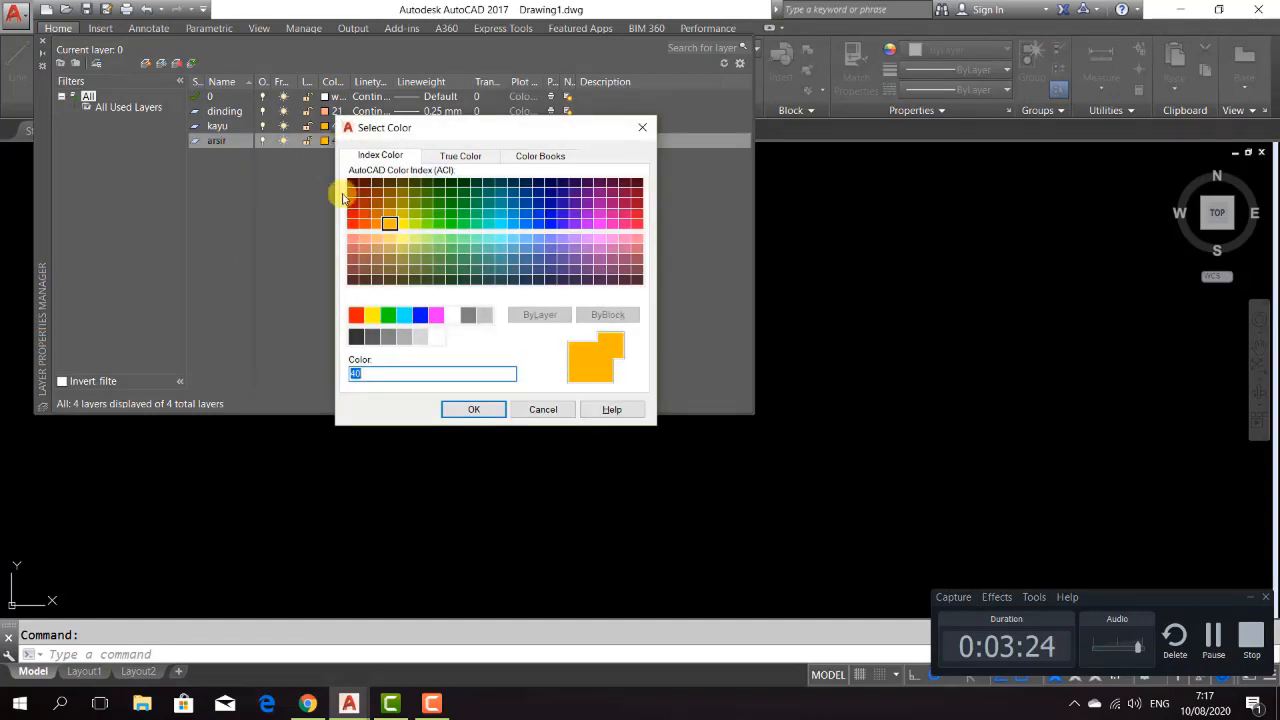
left_click(388, 337)
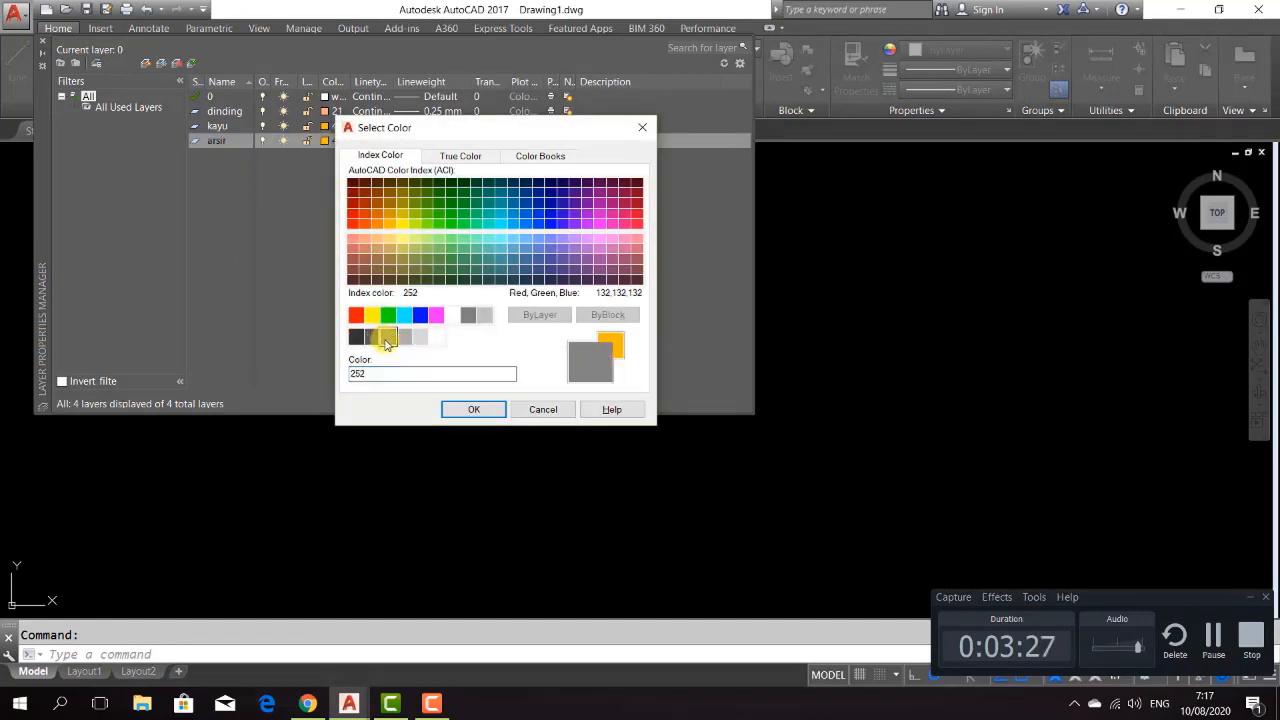
left_click(471, 410)
left_click(443, 143)
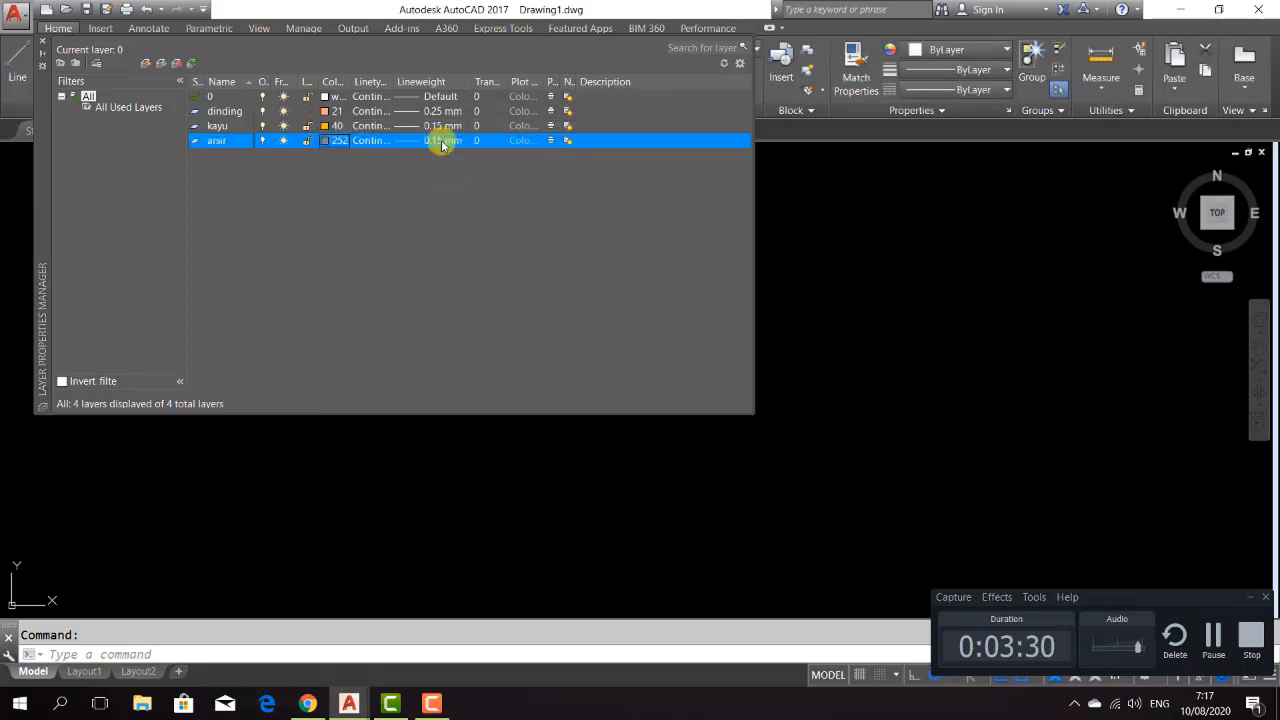
left_click(443, 143)
left_click(475, 208)
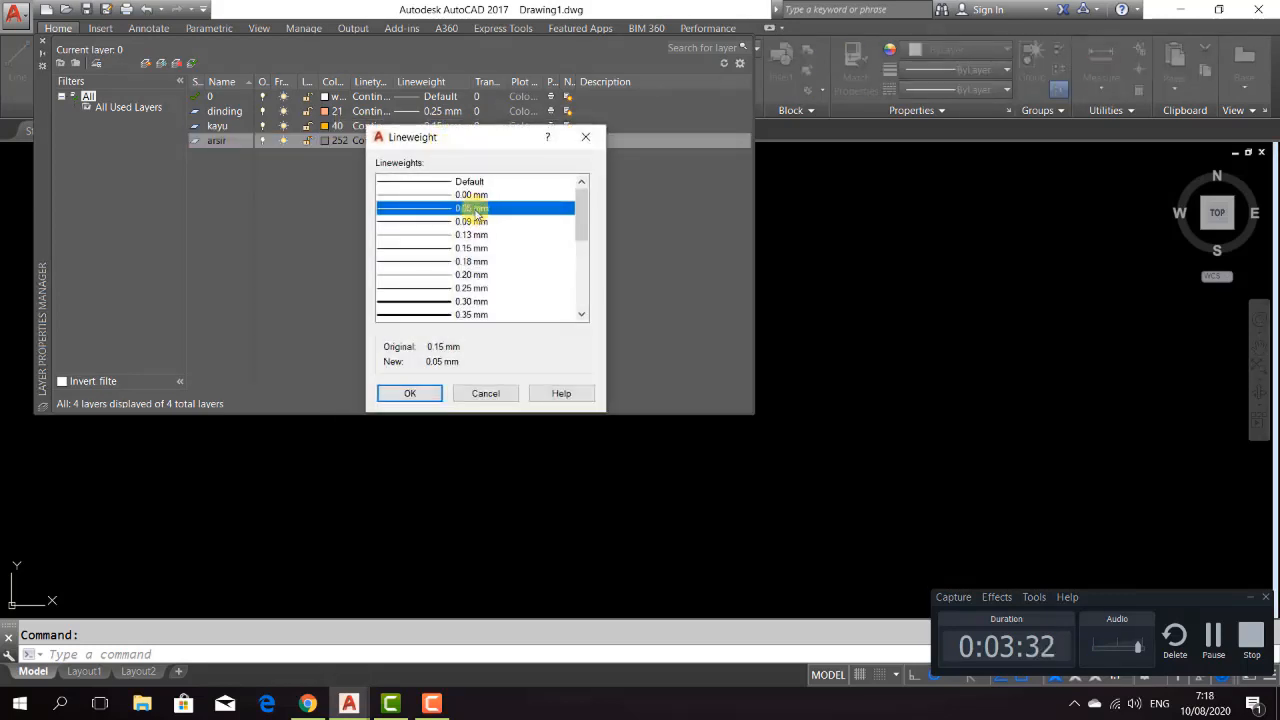
left_click(418, 393)
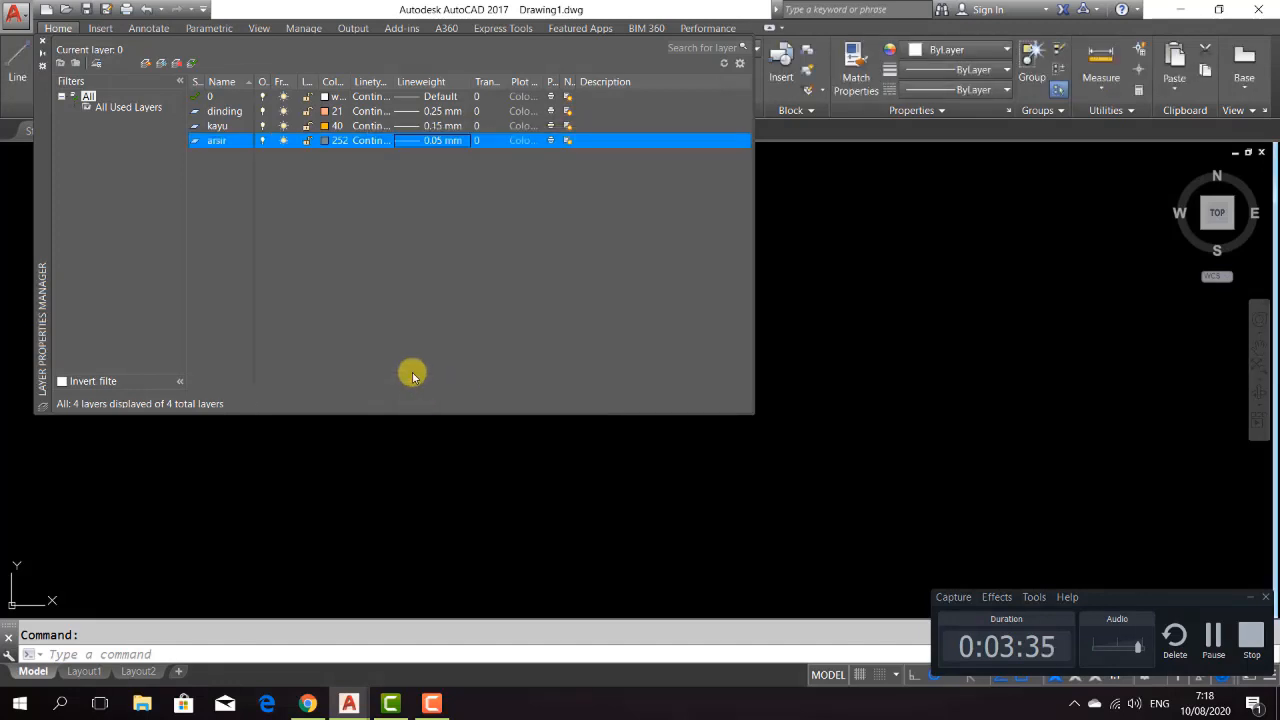
- Create a fourth new layer named "dimensi" and give it blue index color 161
right_click(197, 177)
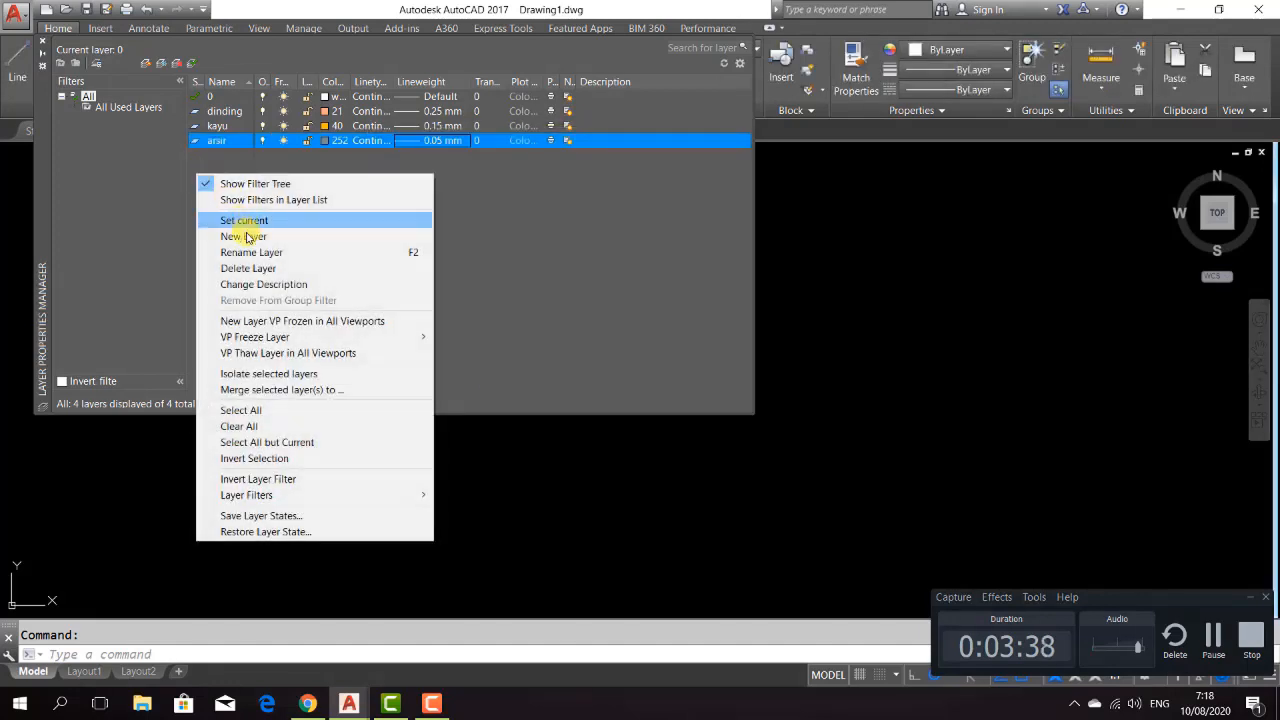
left_click(246, 237)
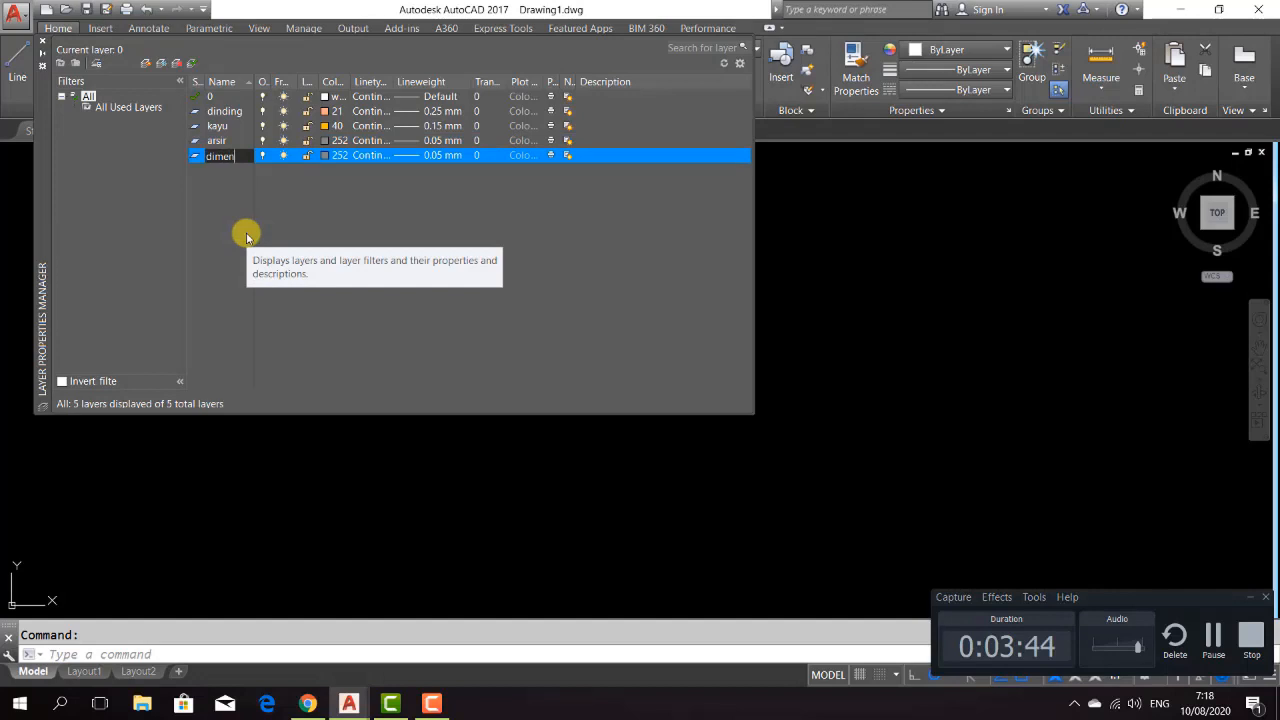
left_click(326, 157)
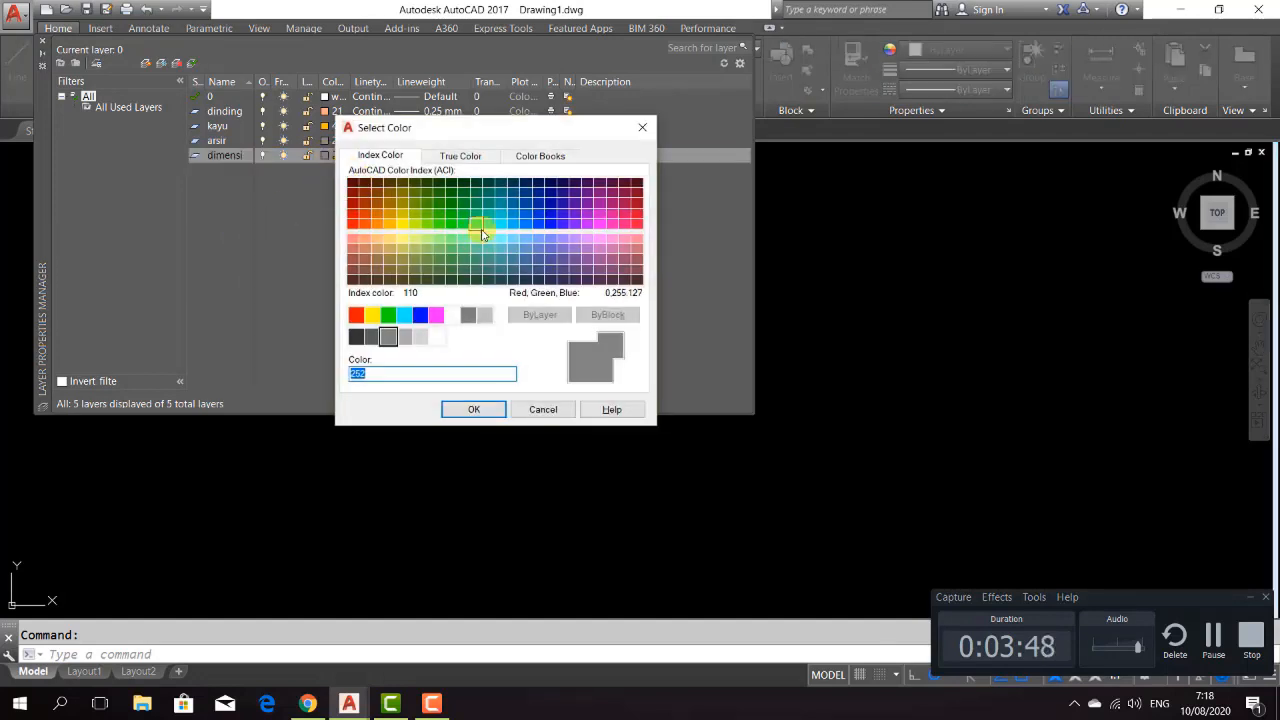
left_click(500, 241)
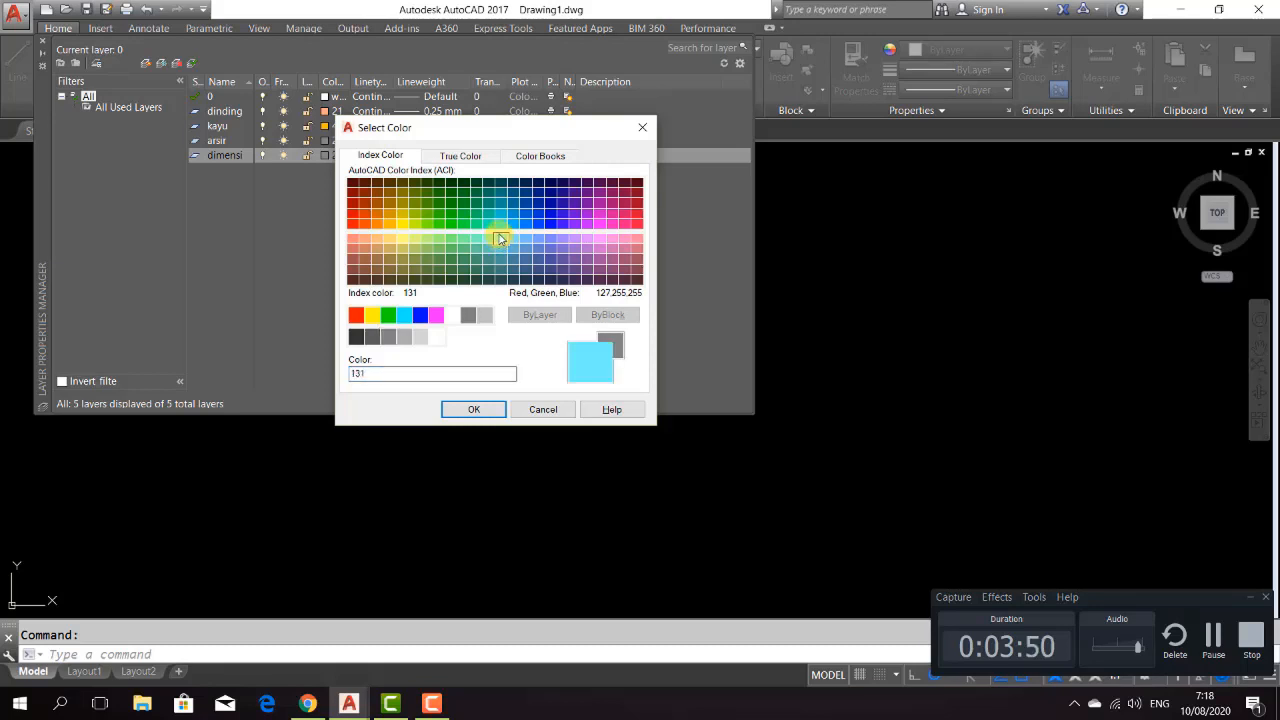
left_click(539, 239)
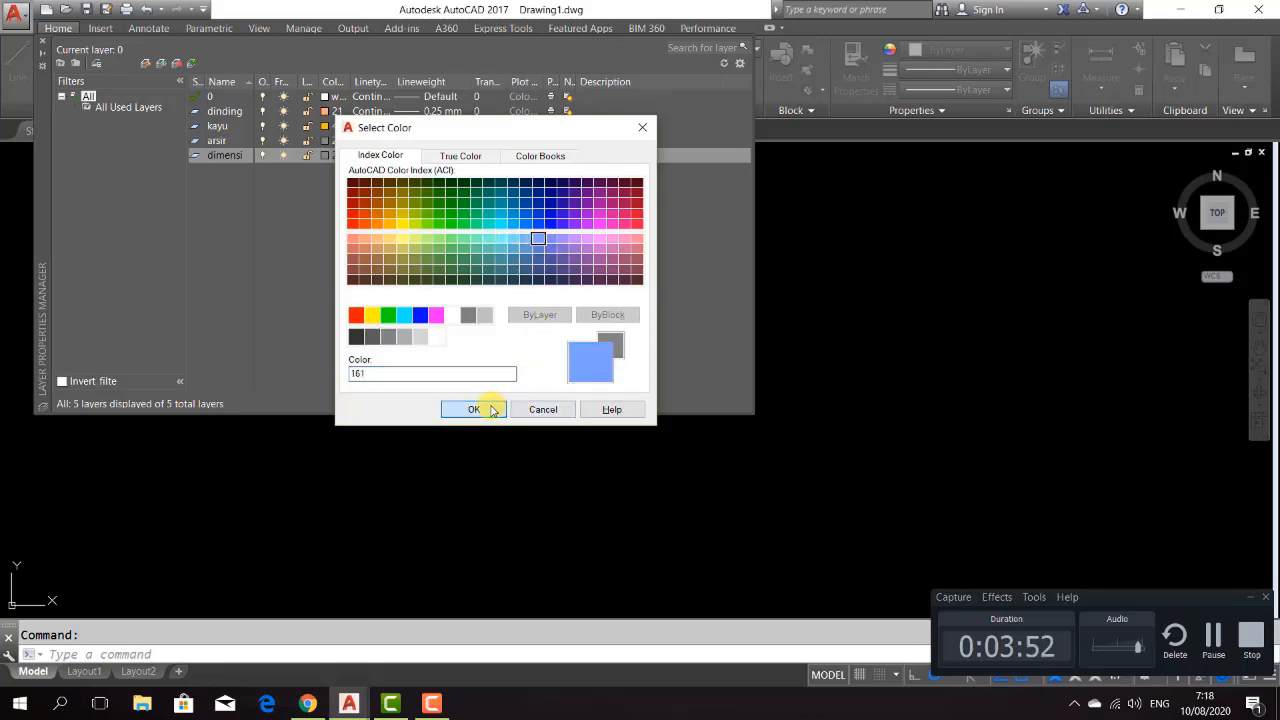
left_click(492, 411)
- Set the dimensi layer's lineweight to 0.15 mm and close the layer manager
left_click(434, 156)
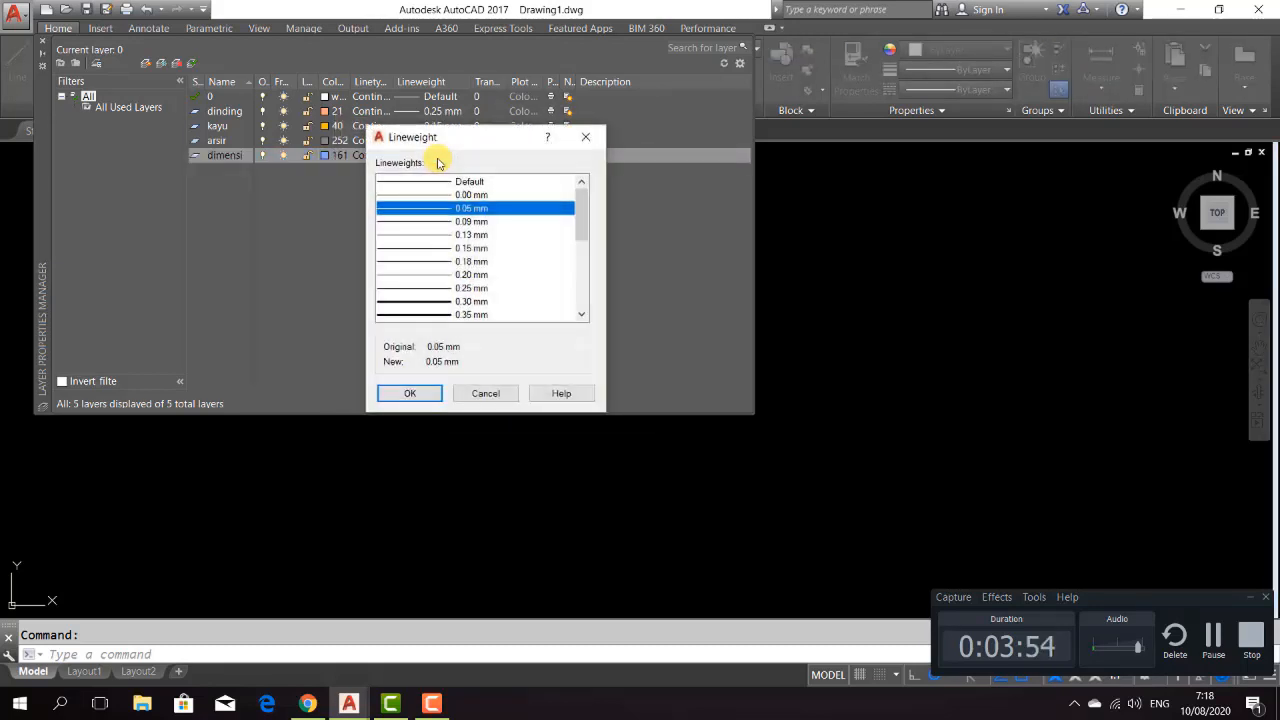
left_click(470, 248)
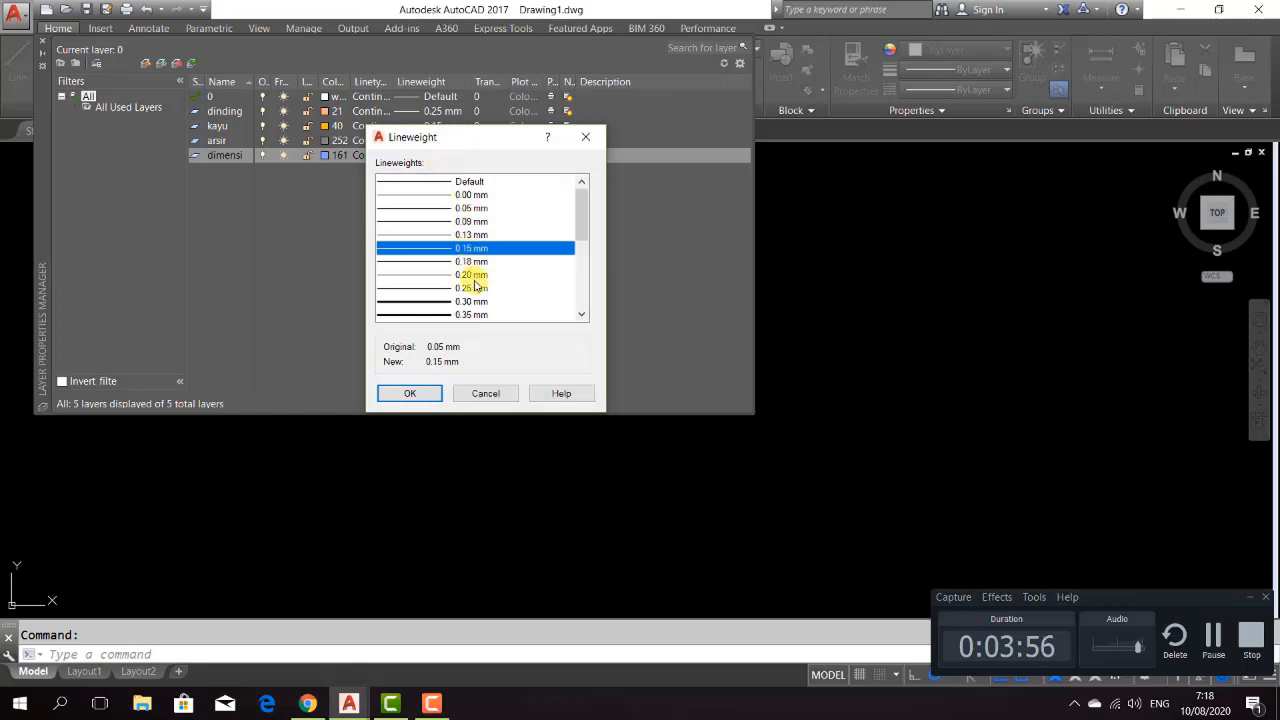
left_click(410, 394)
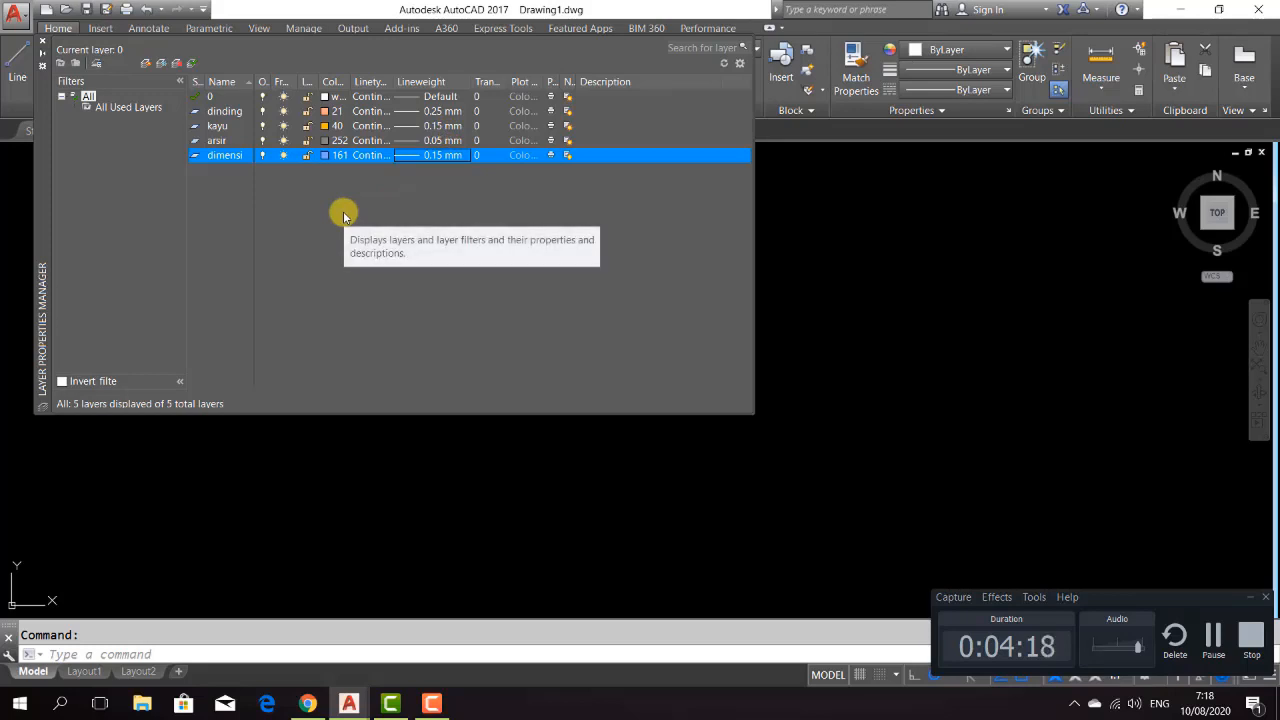
left_click(43, 42)
- Make kayu the current layer in the latihan1 drawing
scroll(461, 386, "down", 3)
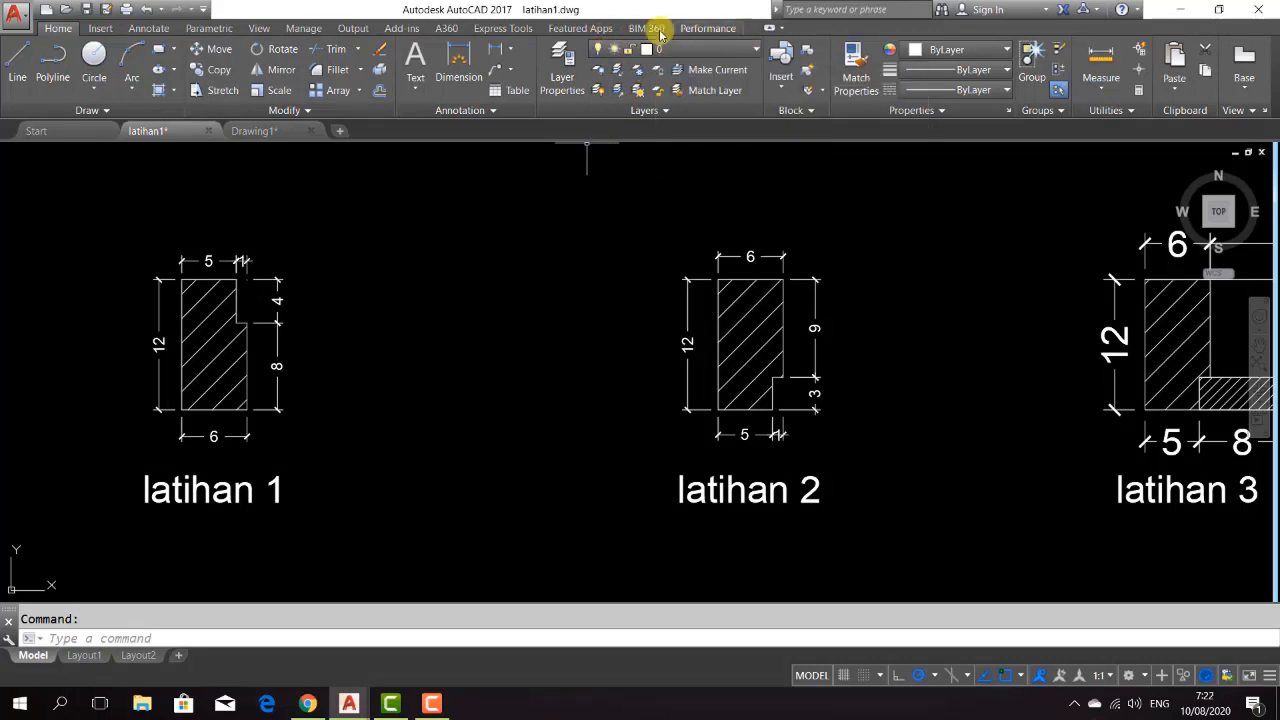
left_click(750, 50)
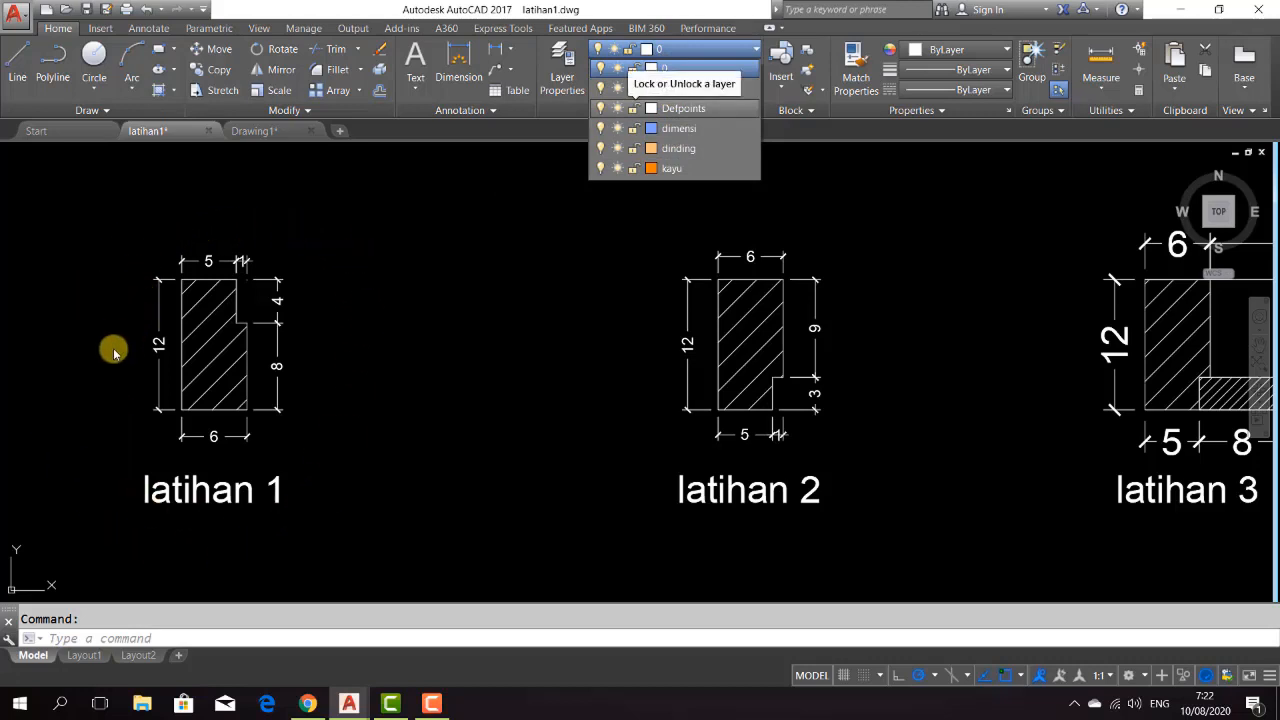
left_click(409, 315)
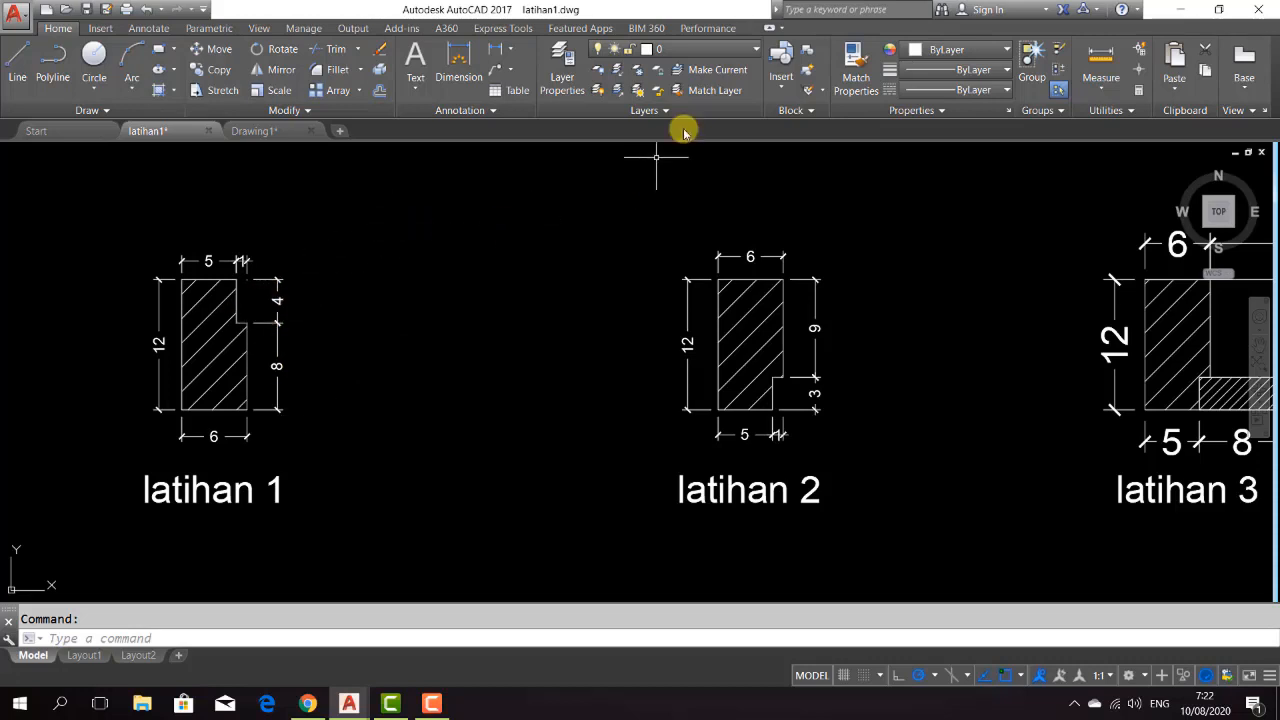
left_click(703, 53)
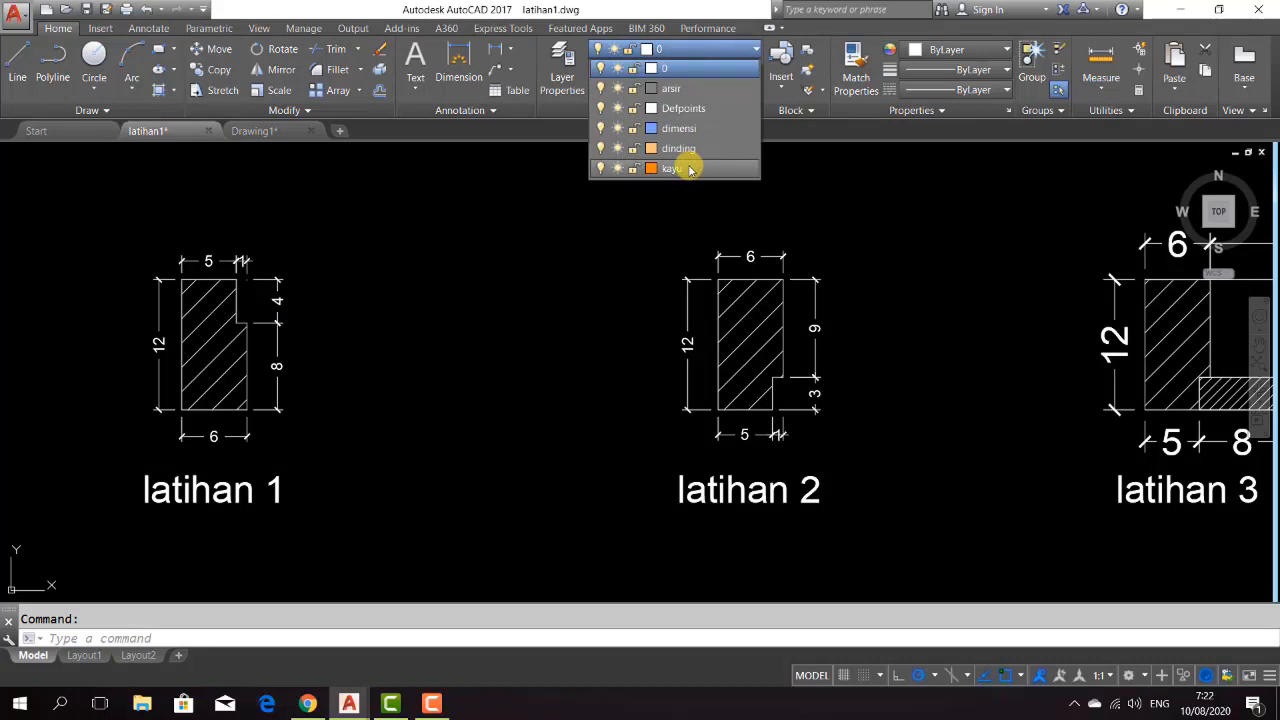
left_click(689, 169)
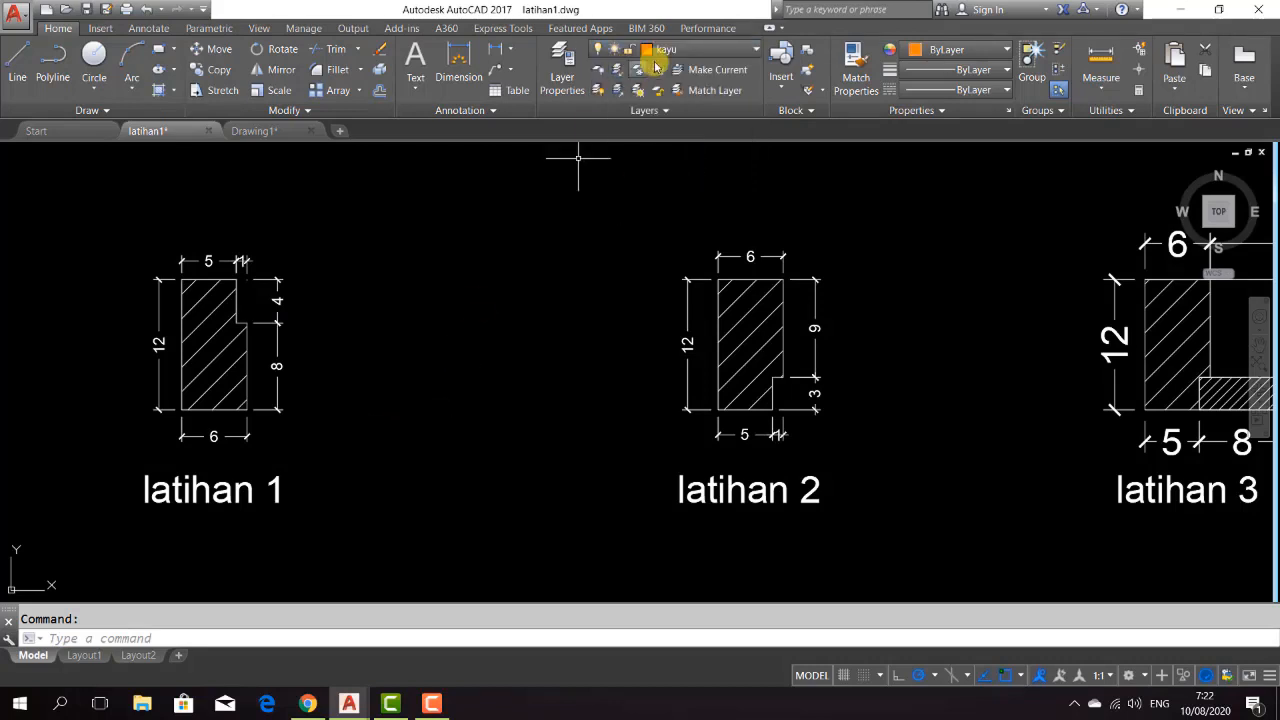
left_click(688, 52)
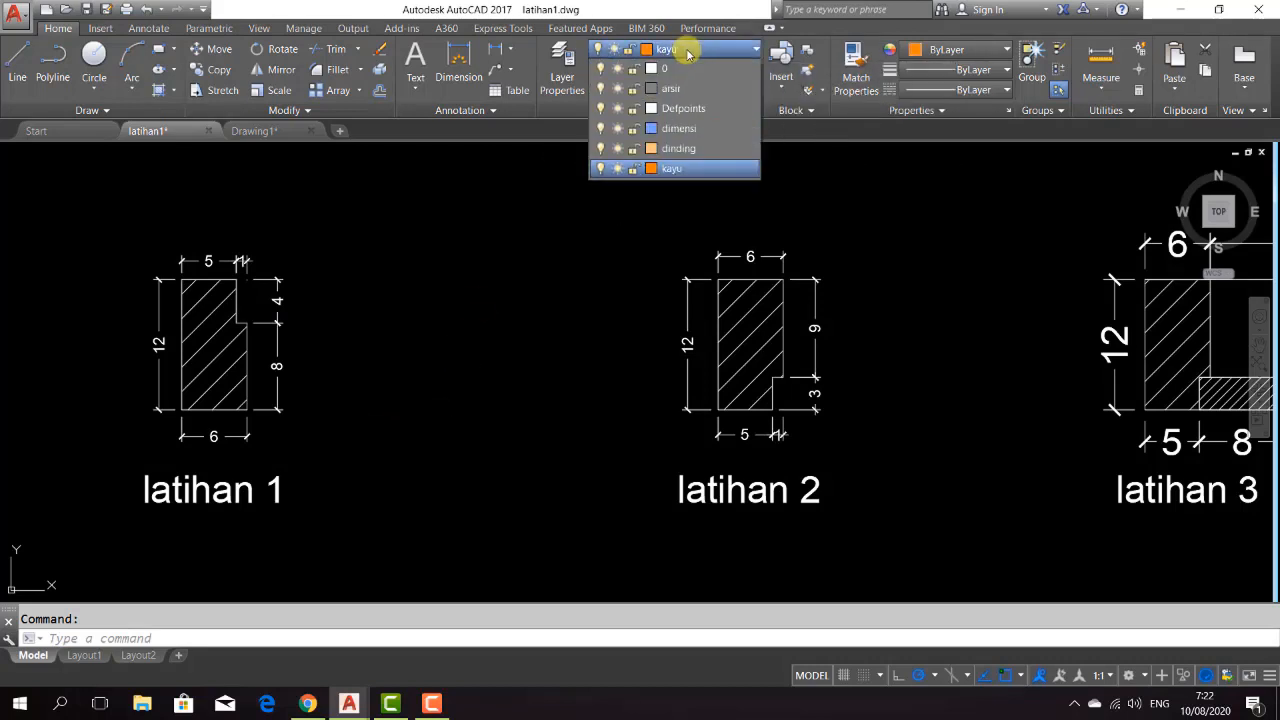
left_click(703, 170)
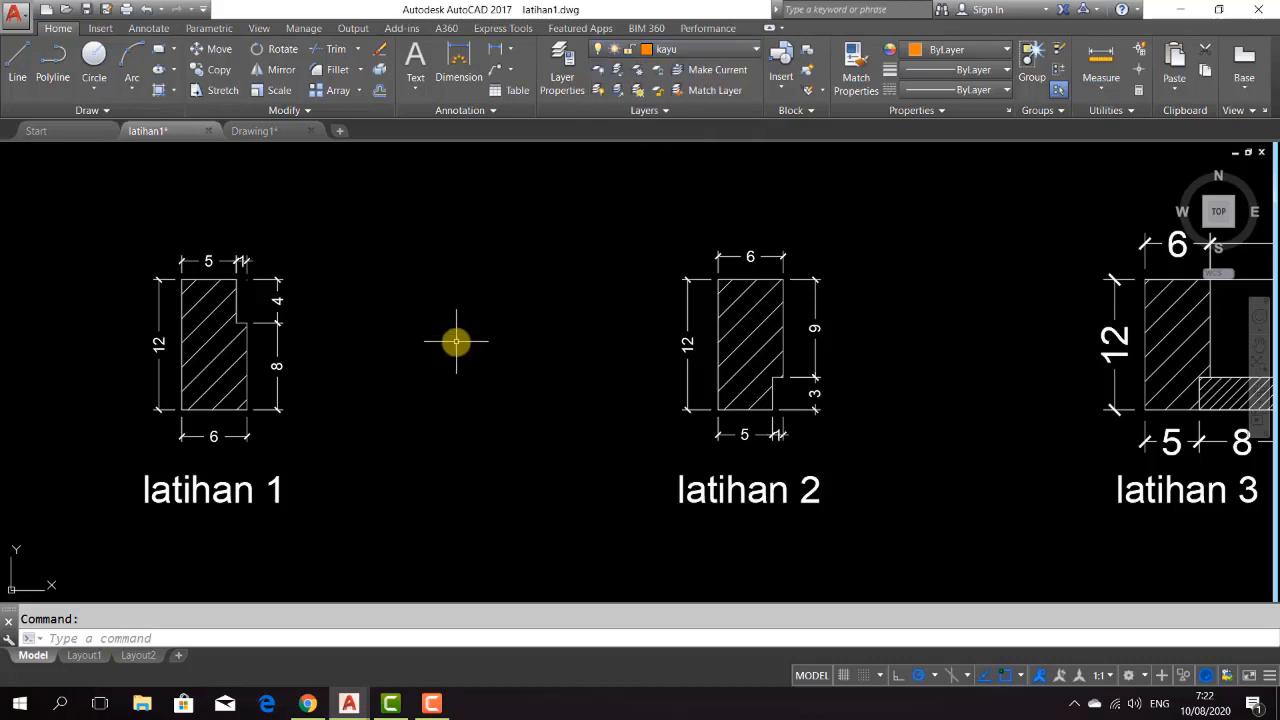
- Start a line outline in the empty space between latihan 1 and latihan 2, going 12 units up and 5 units right
type("l")
key("Return")
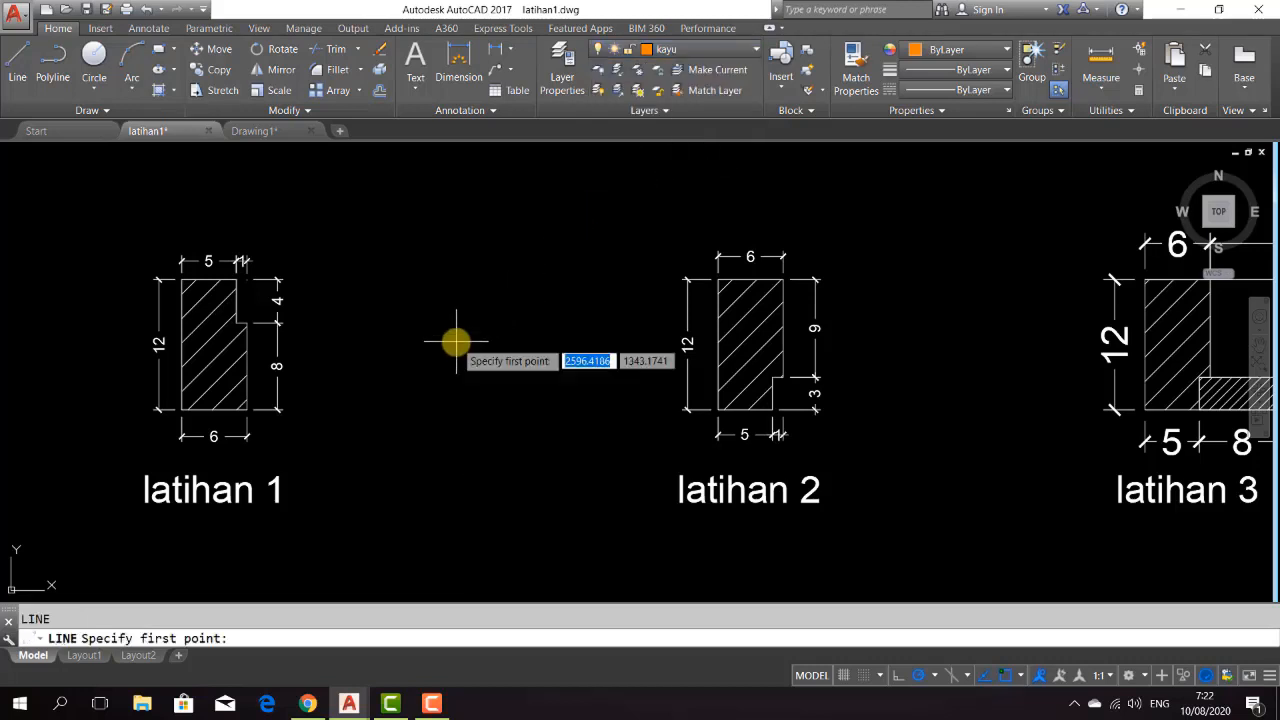
left_click(357, 409)
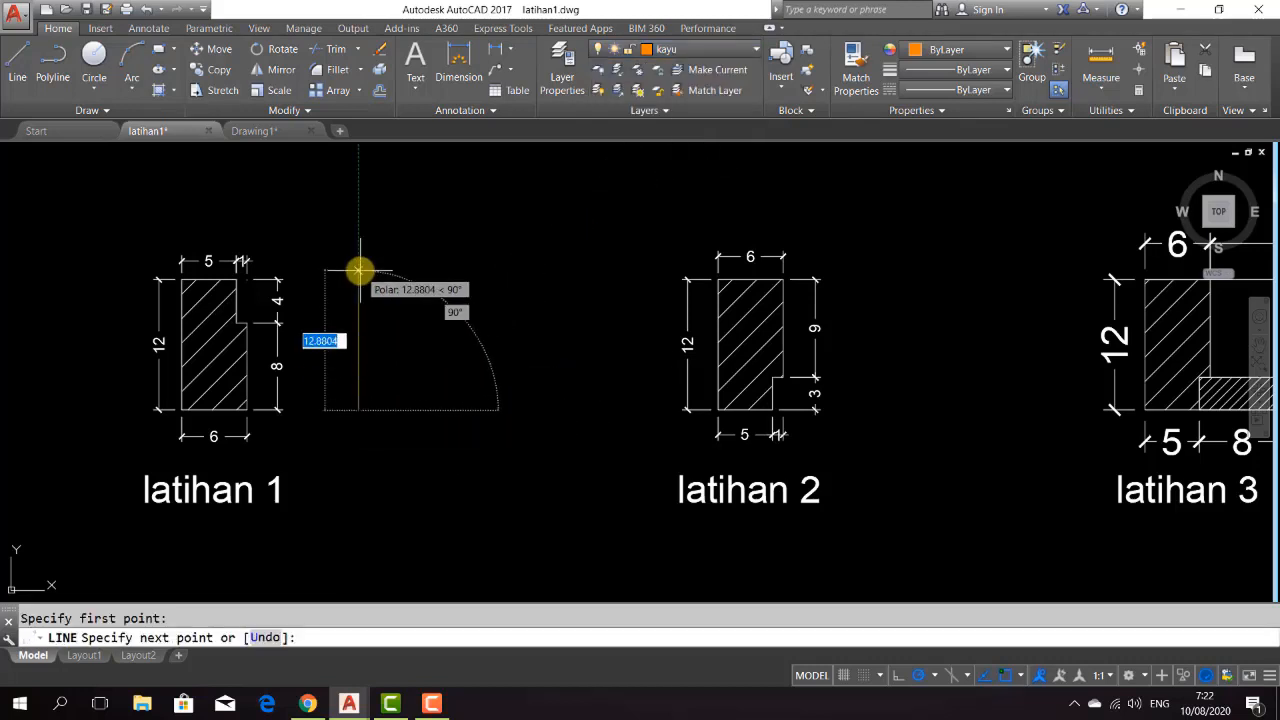
type("12")
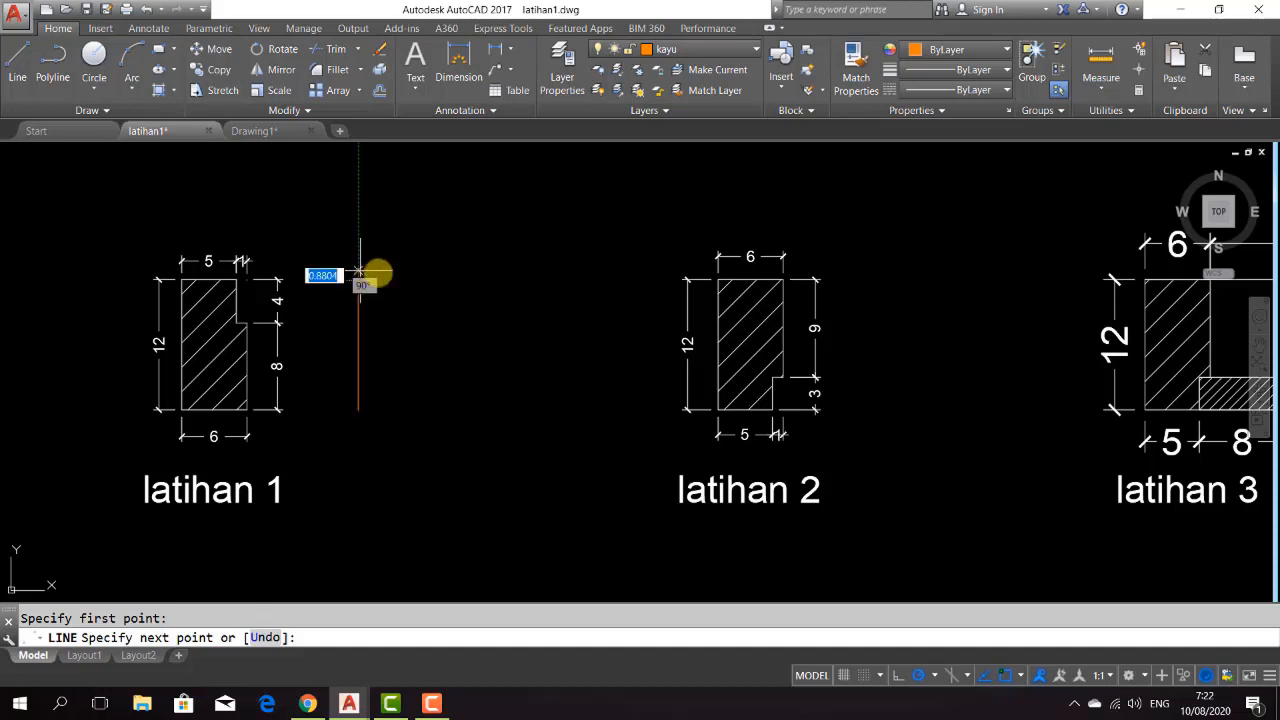
key("Return")
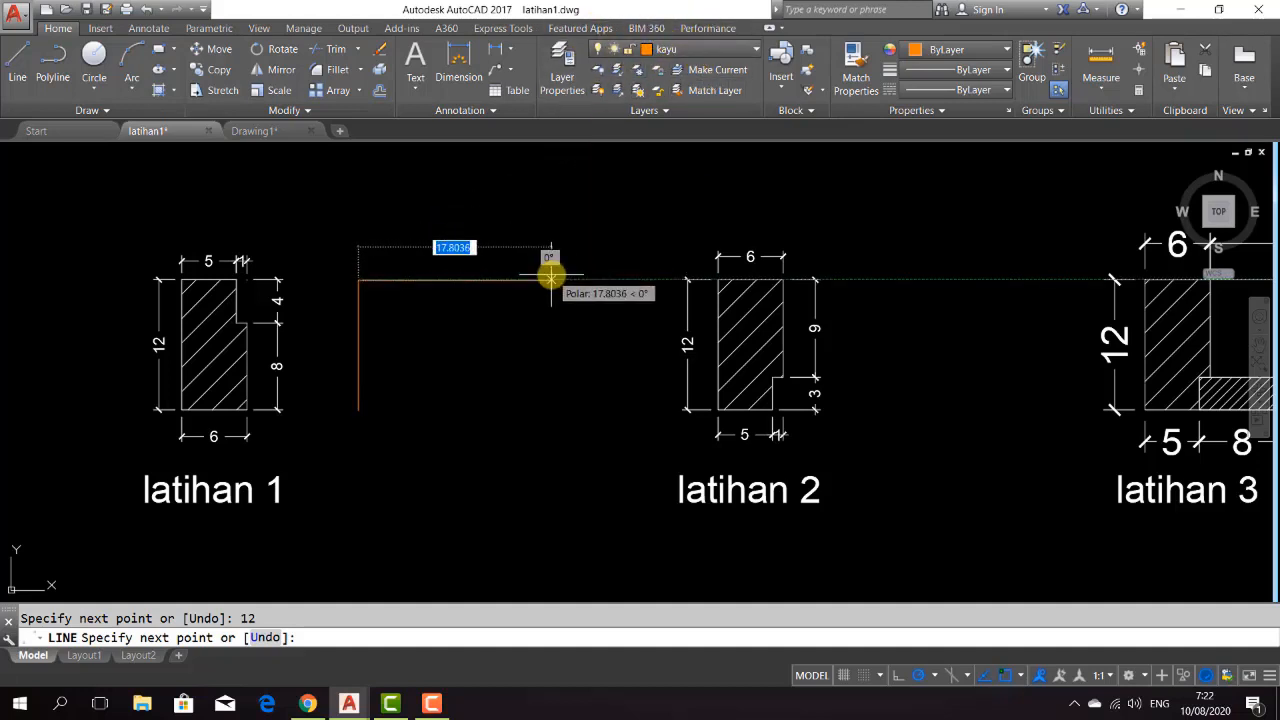
type("5")
key("Return")
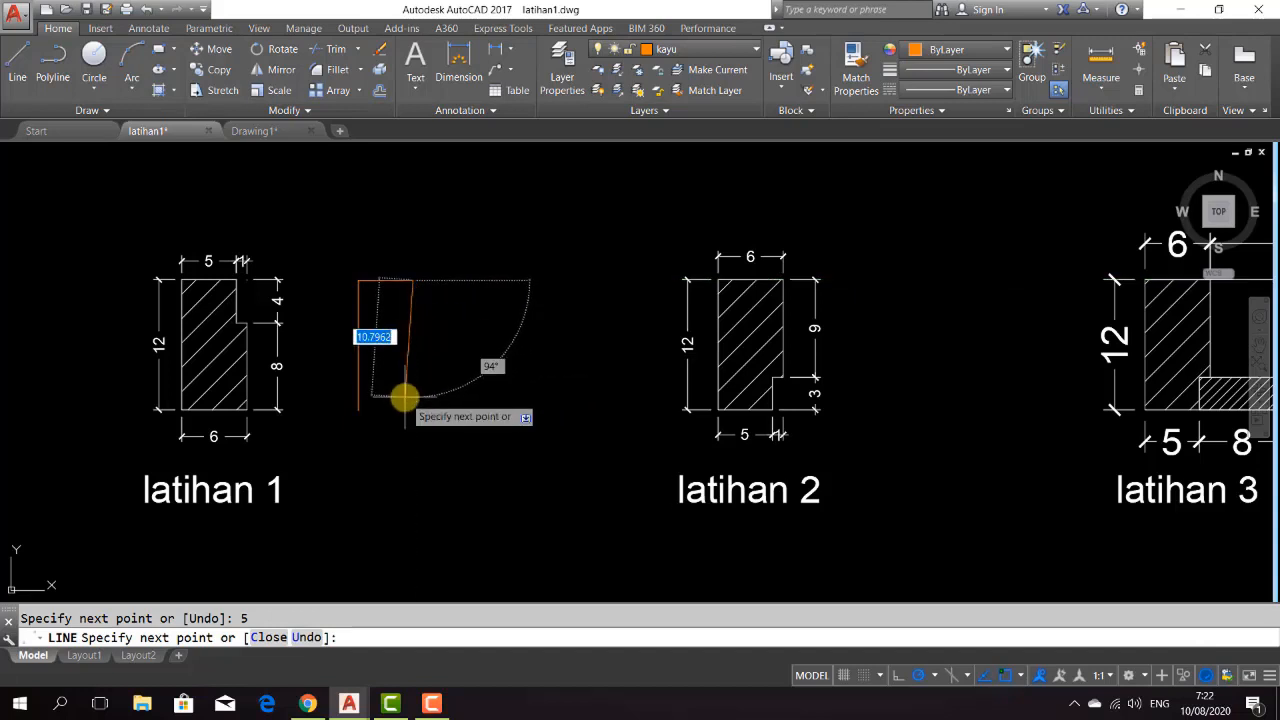
type("4")
key("Return")
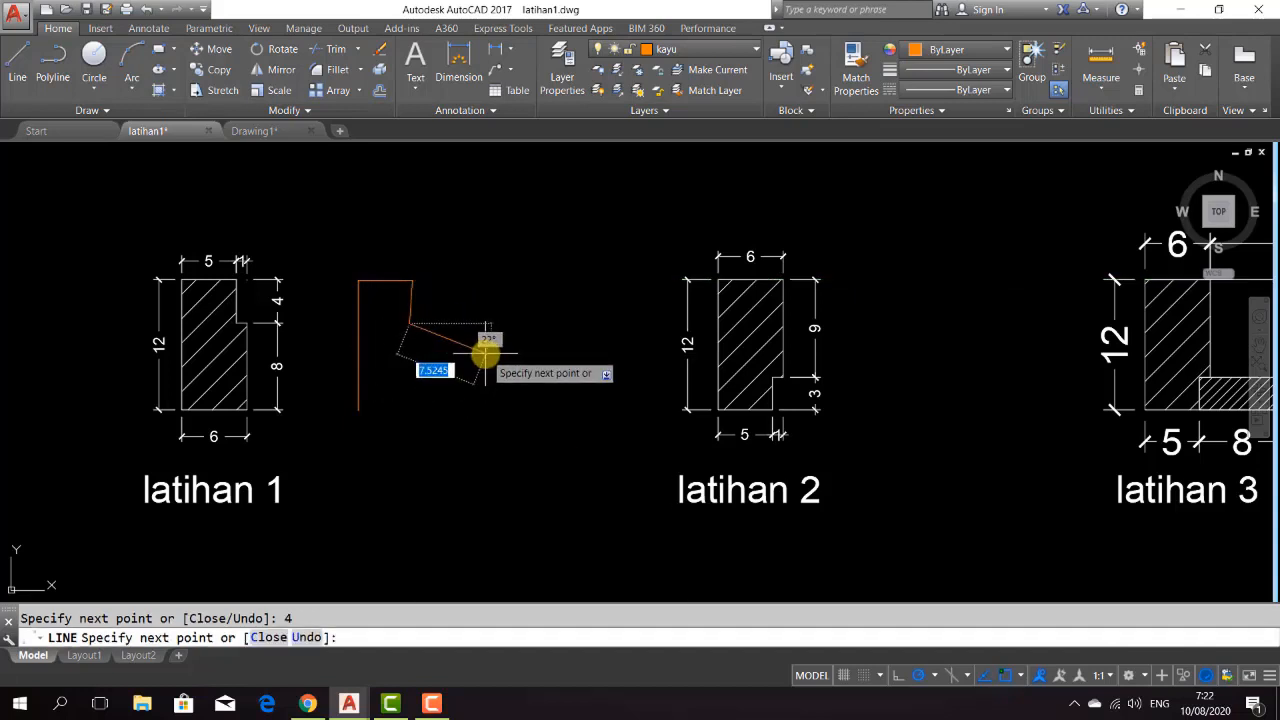
key("ctrl+z")
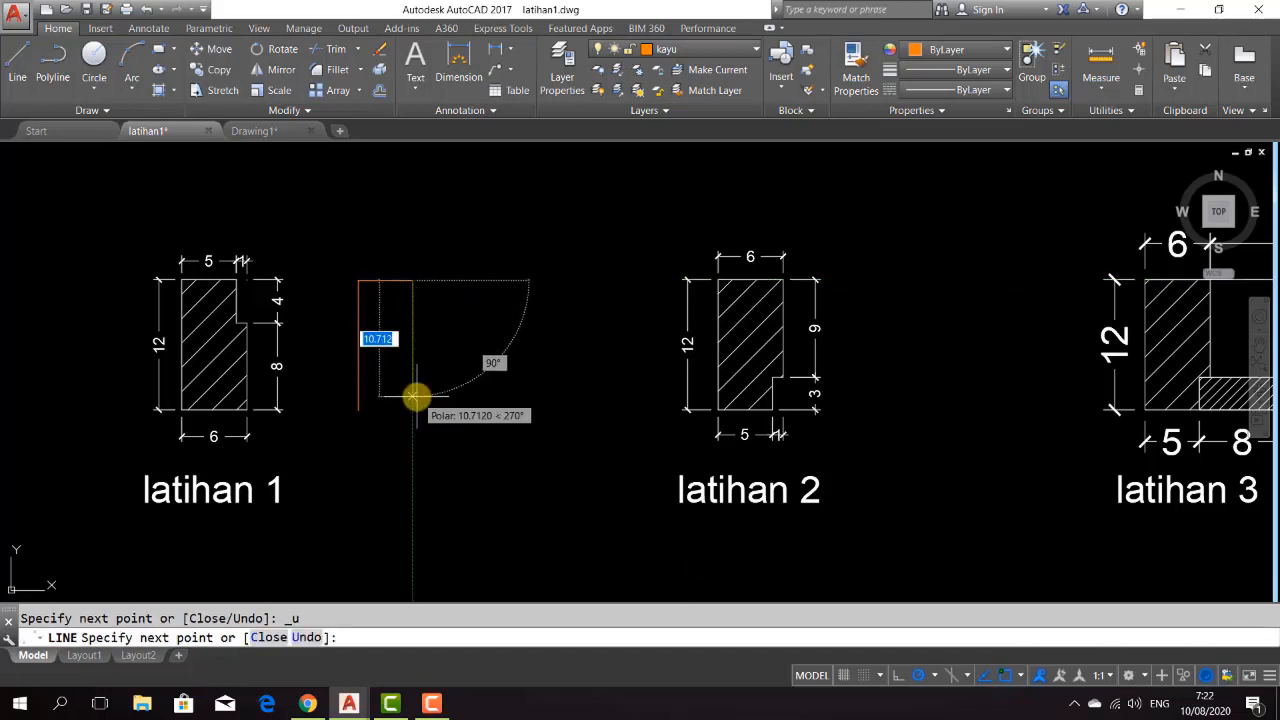
- Continue the outline 4 units down, 1 unit right and 8 units down, and close it at its starting corner
type("3")
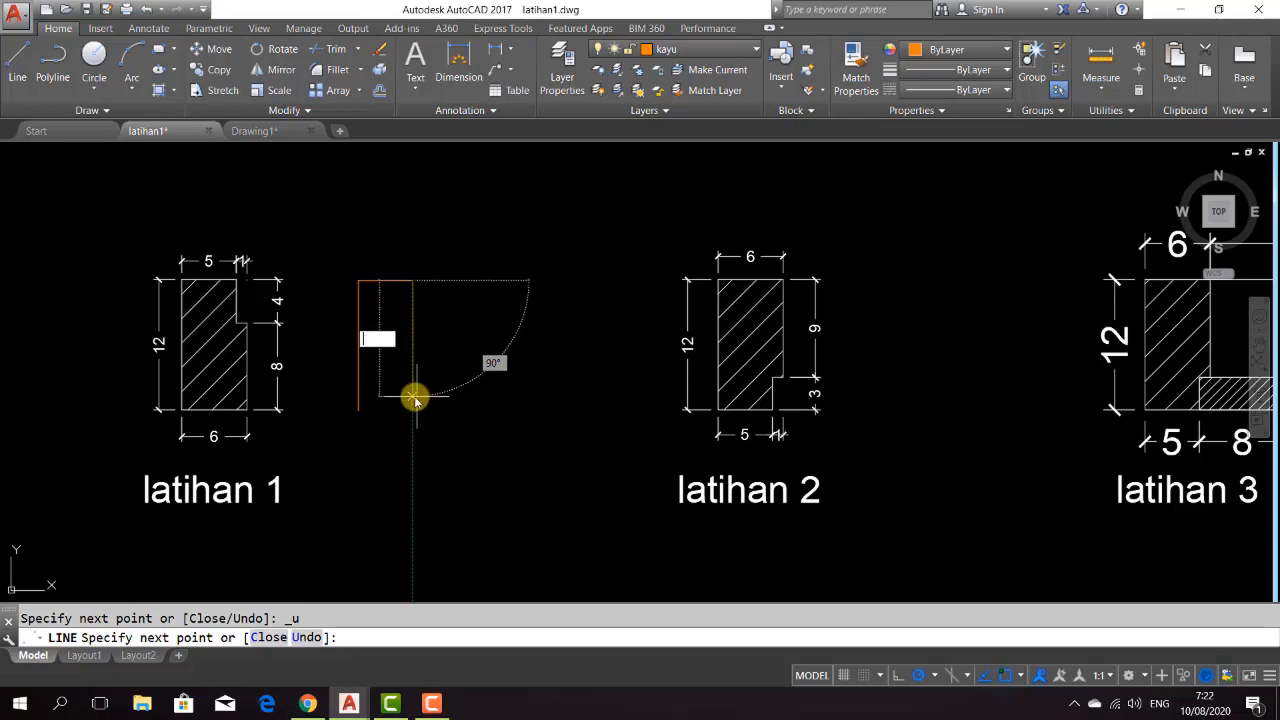
key("Return")
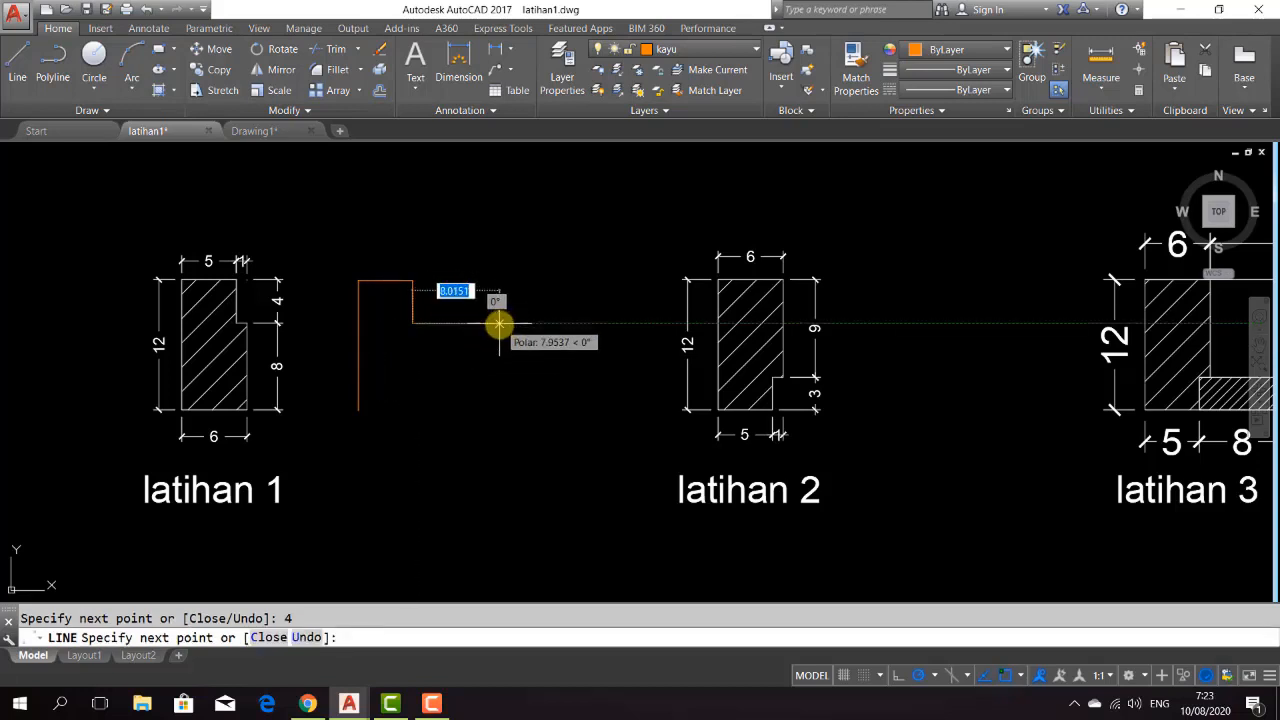
type("1")
key("Return")
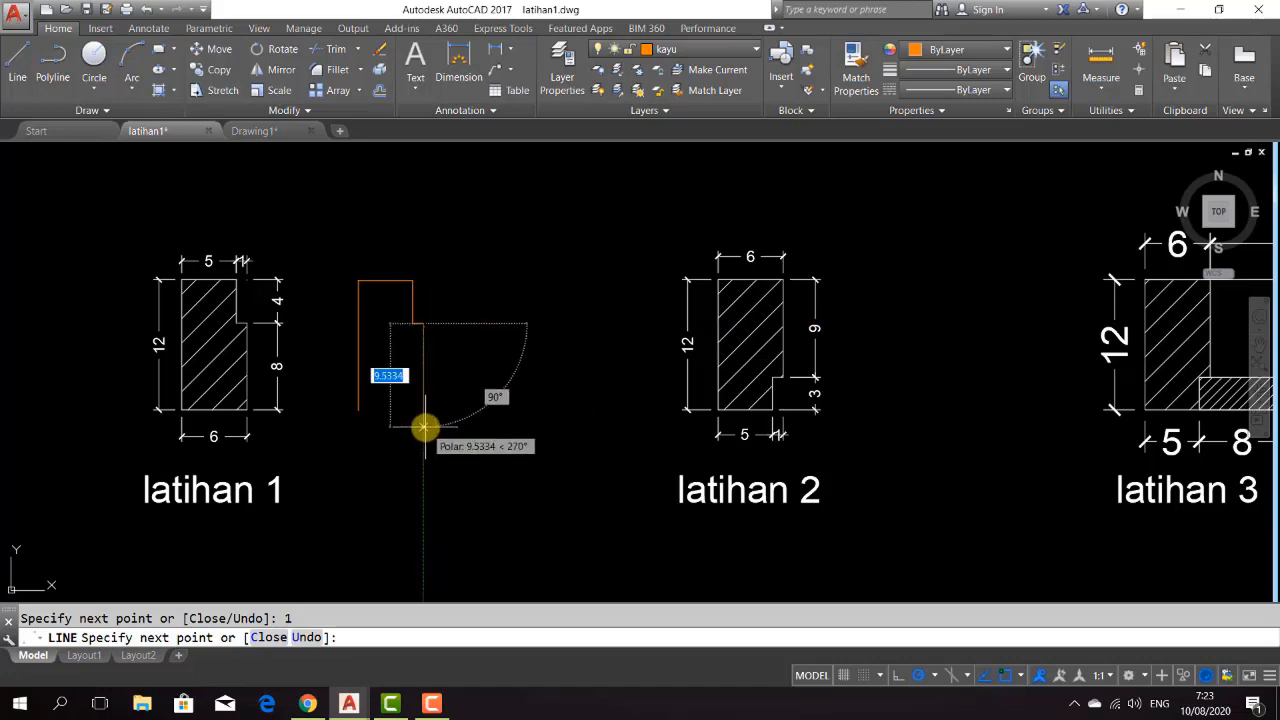
type("8")
key("Return")
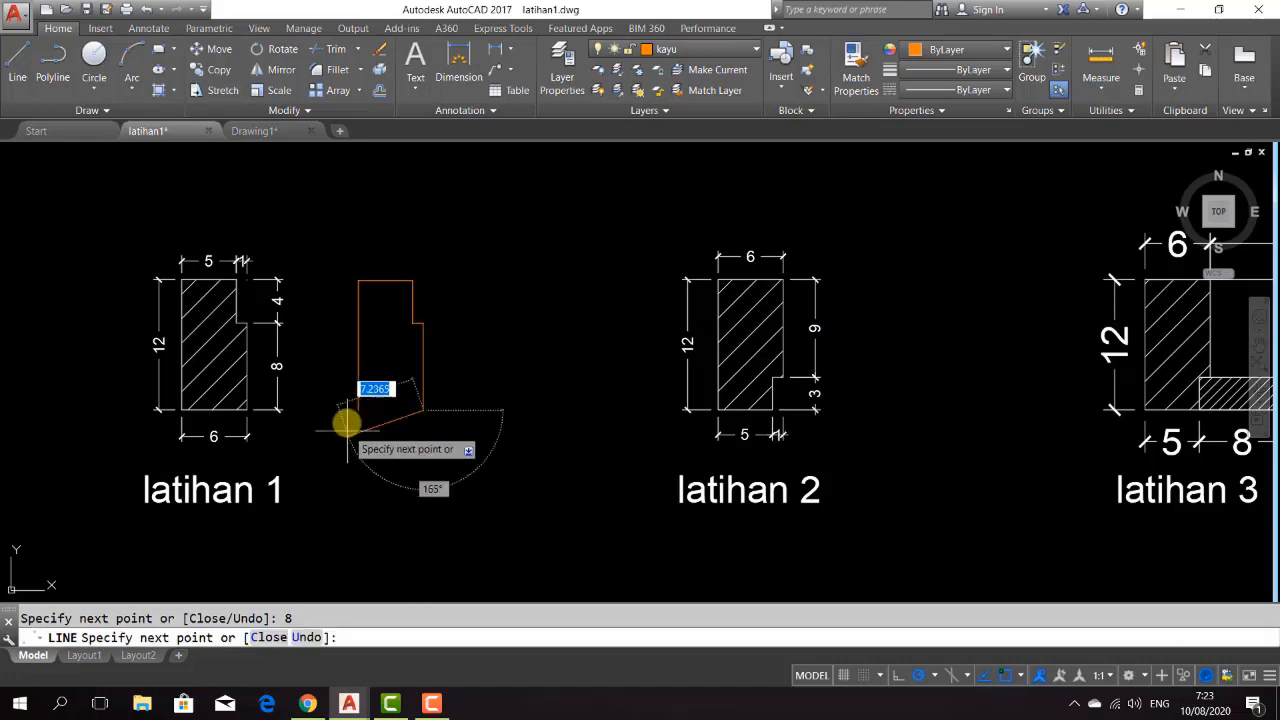
left_click(360, 408)
key("Return")
- Check which layers hold latihan 1's upper 5-unit dimension and the new outline's upper edge
scroll(343, 330, "up", 2)
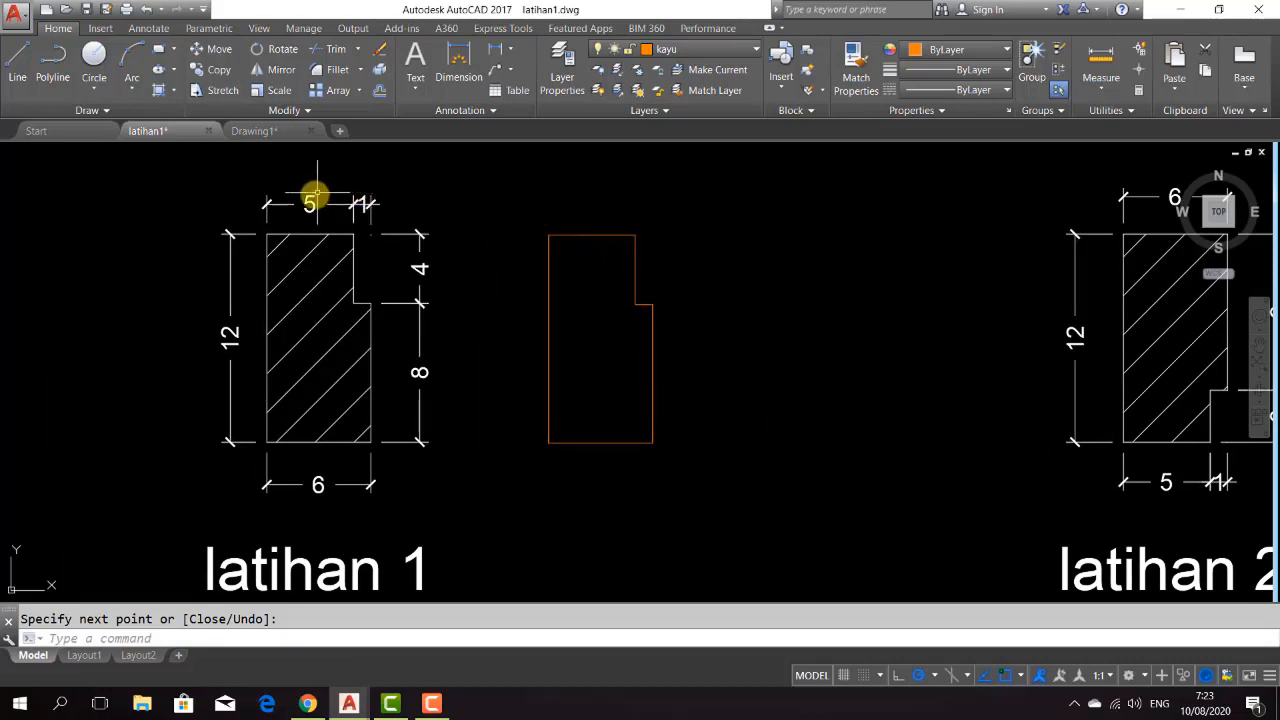
left_click(306, 202)
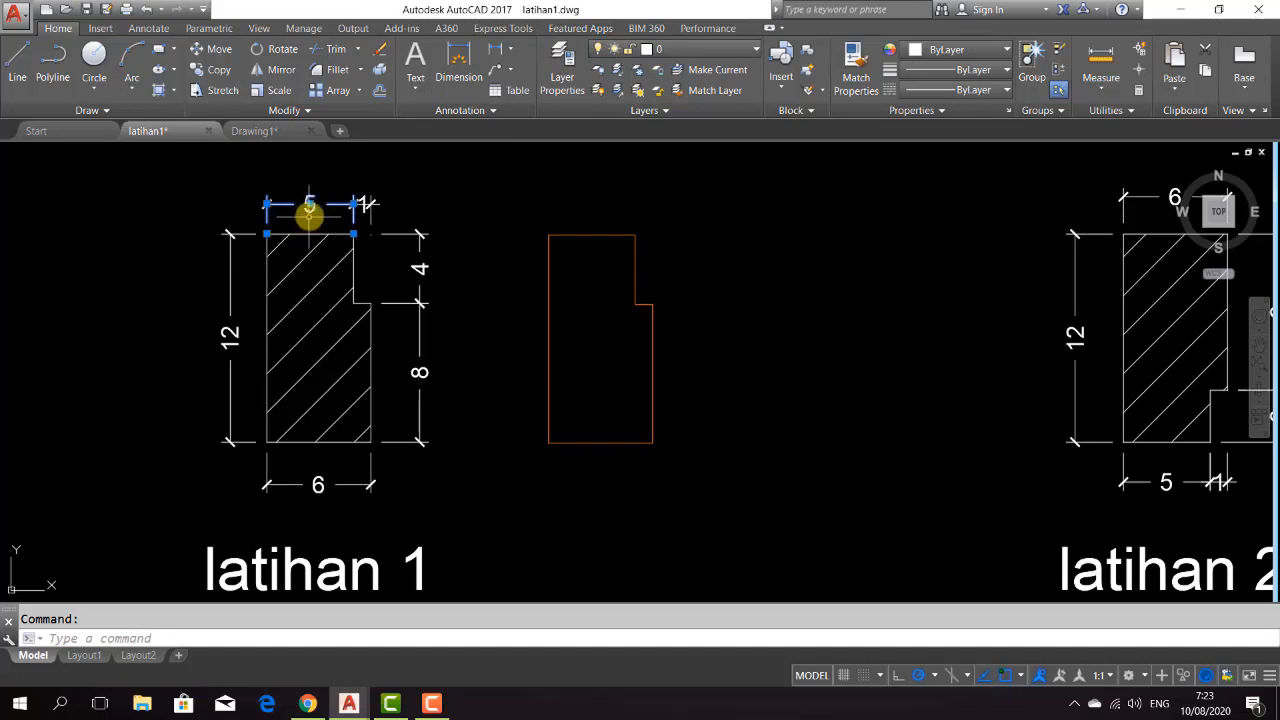
key("Escape")
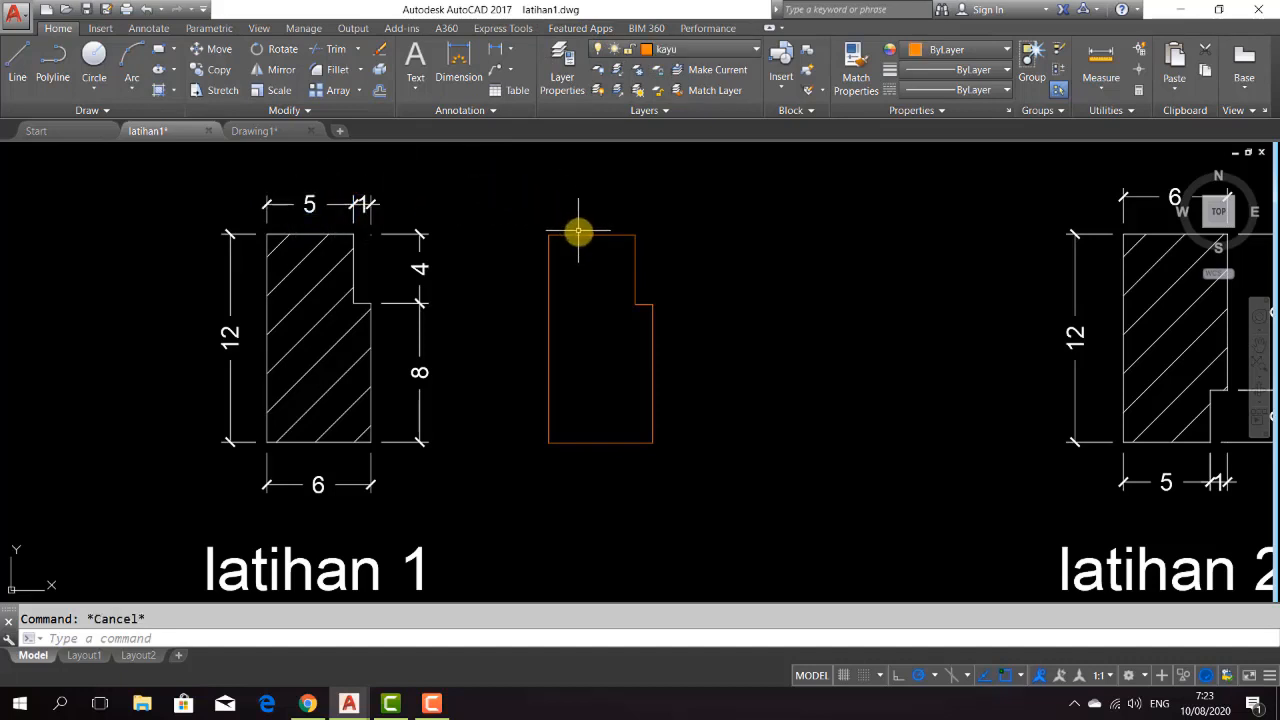
left_click(578, 236)
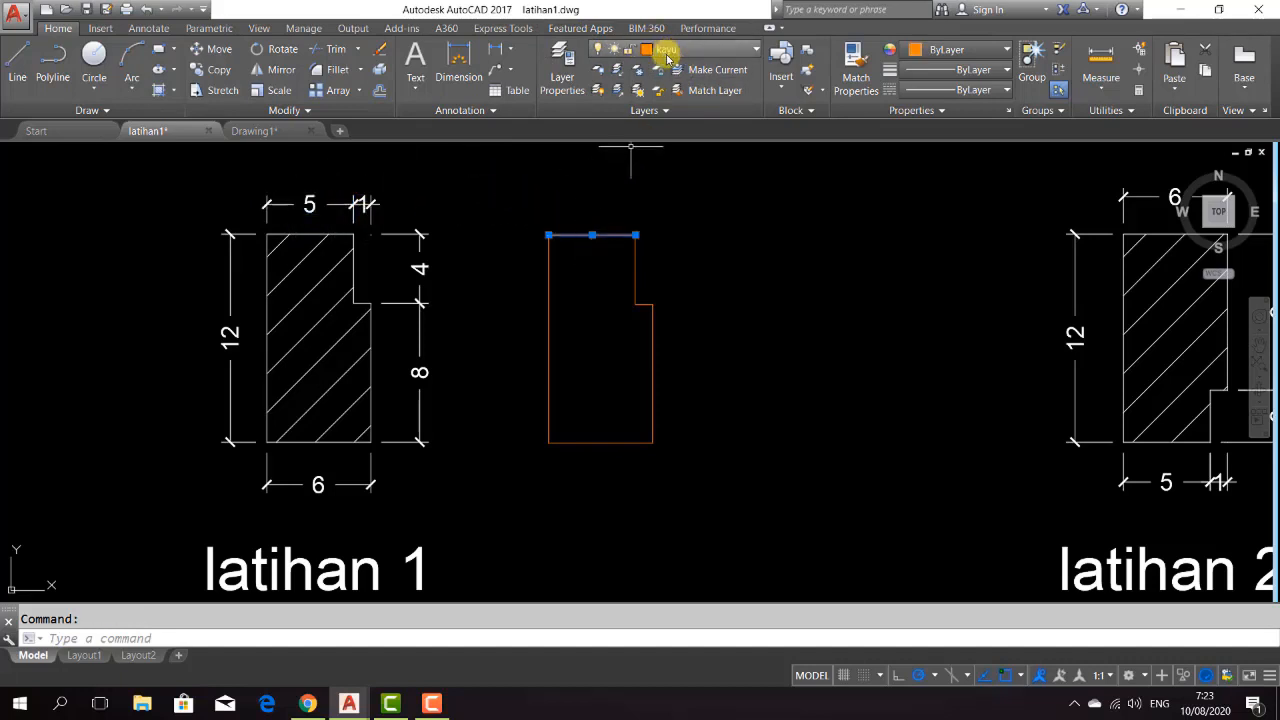
key("Escape")
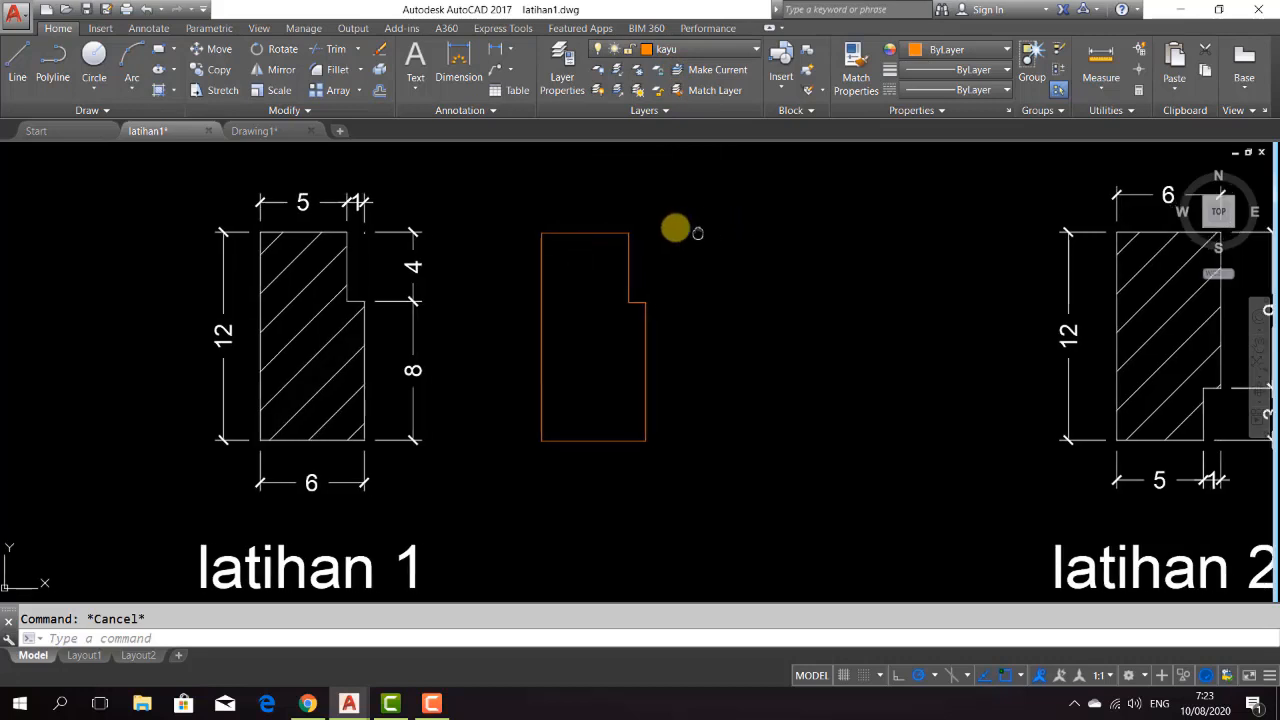
- Make arsir the current layer and hatch the inside of the new orange outline with the ANSI31 pattern
middle_click_drag(677, 229, 637, 217)
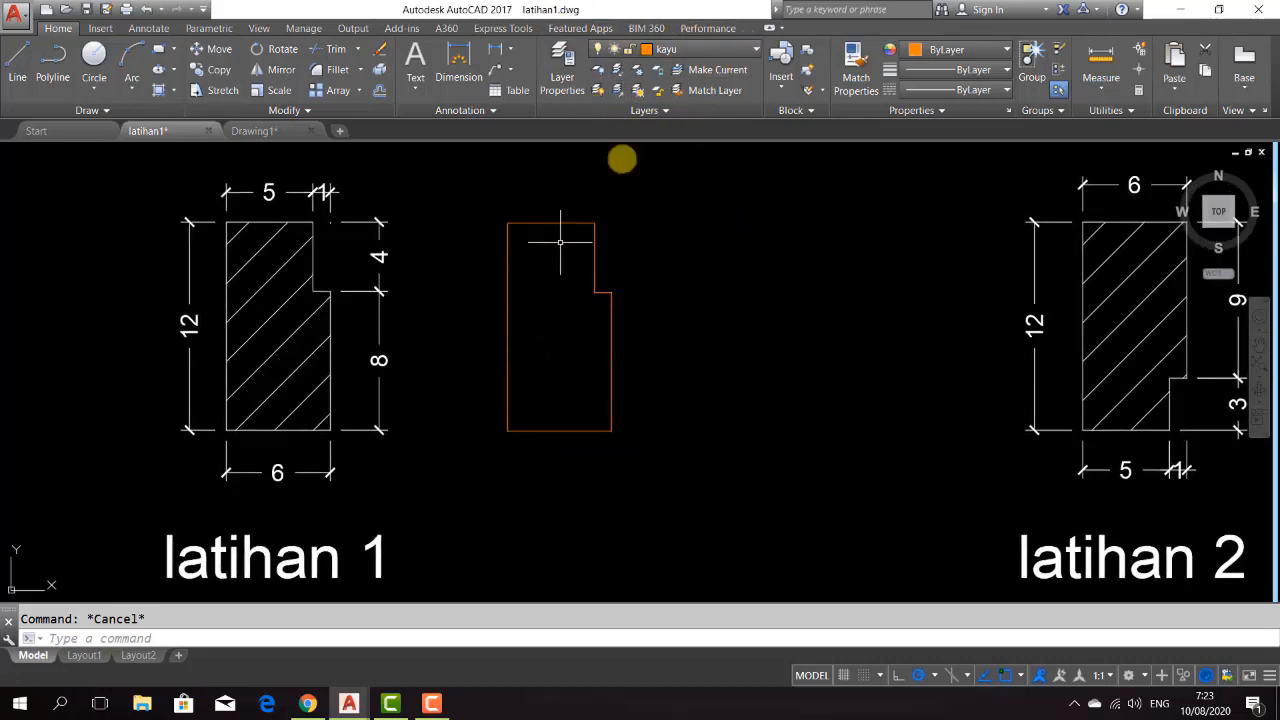
left_click(756, 50)
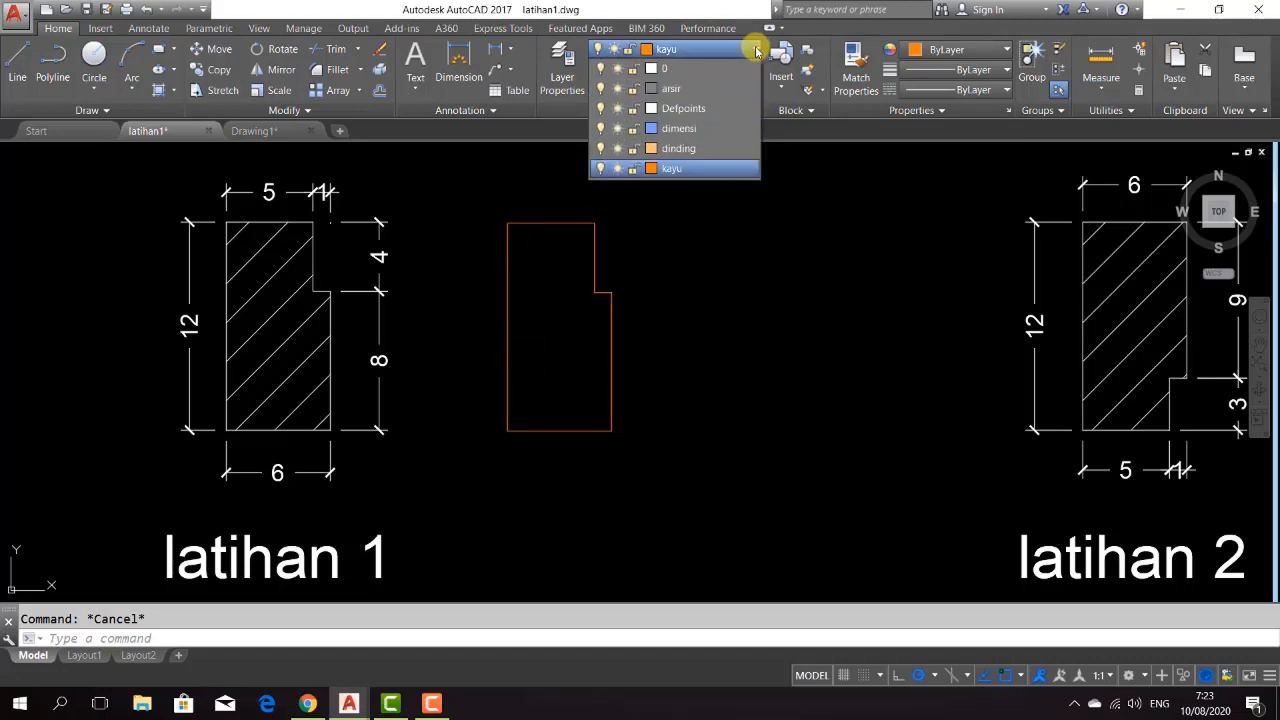
left_click(706, 88)
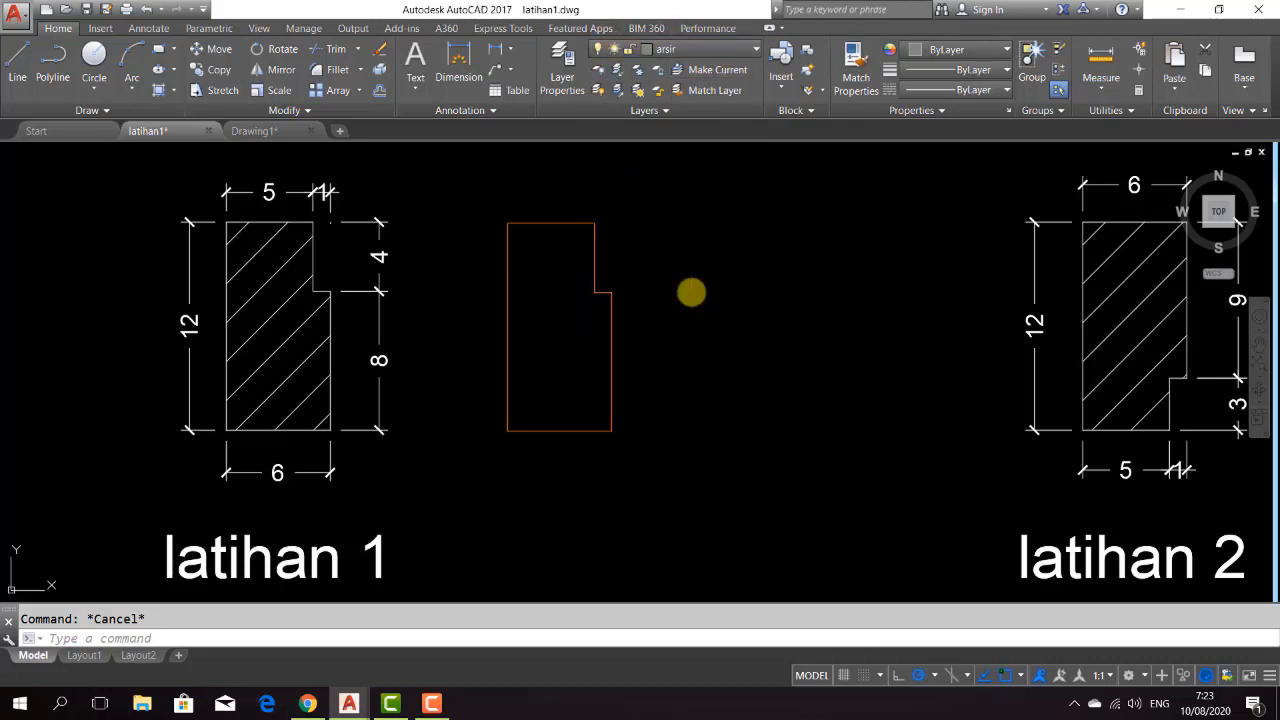
type("h")
key("Return")
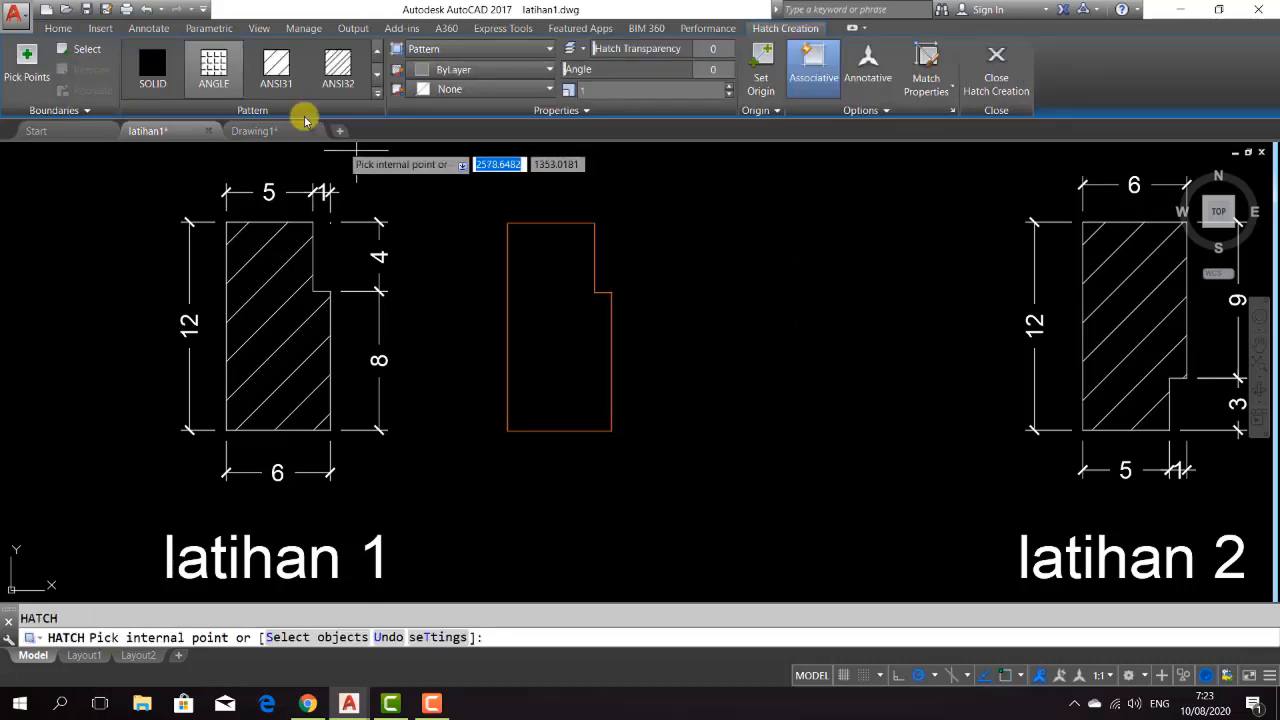
left_click(278, 67)
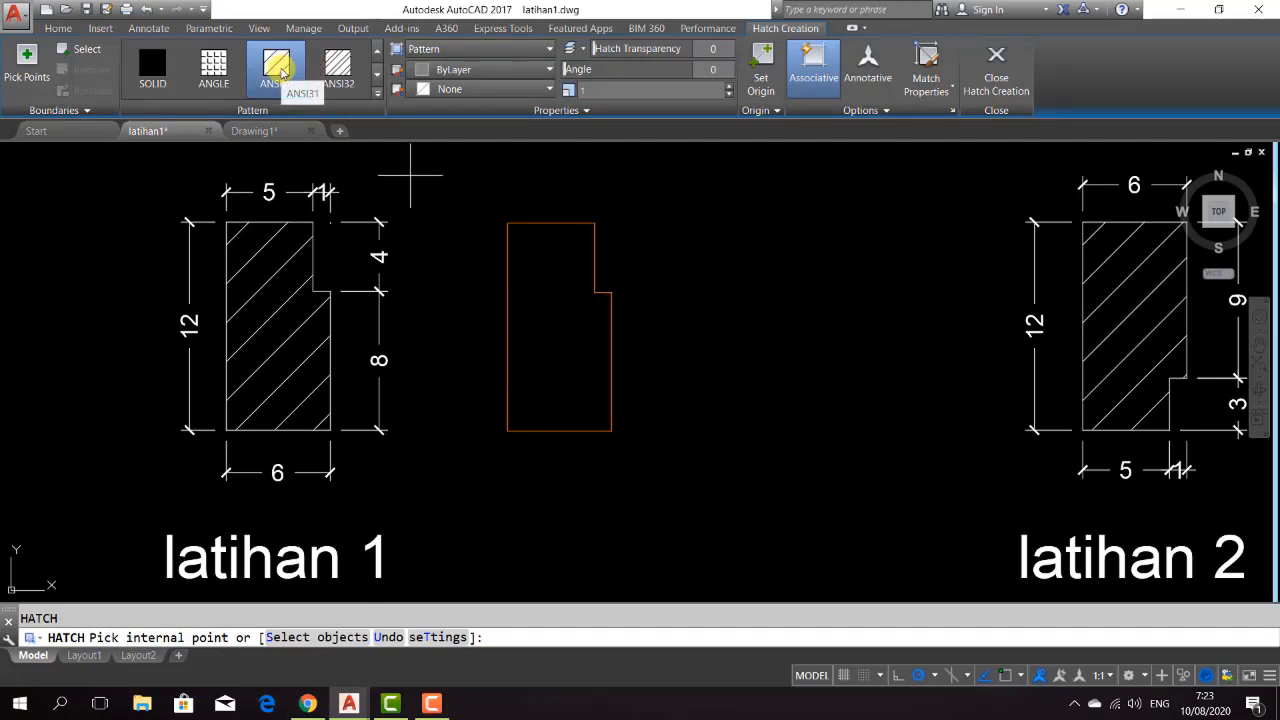
left_click(532, 316)
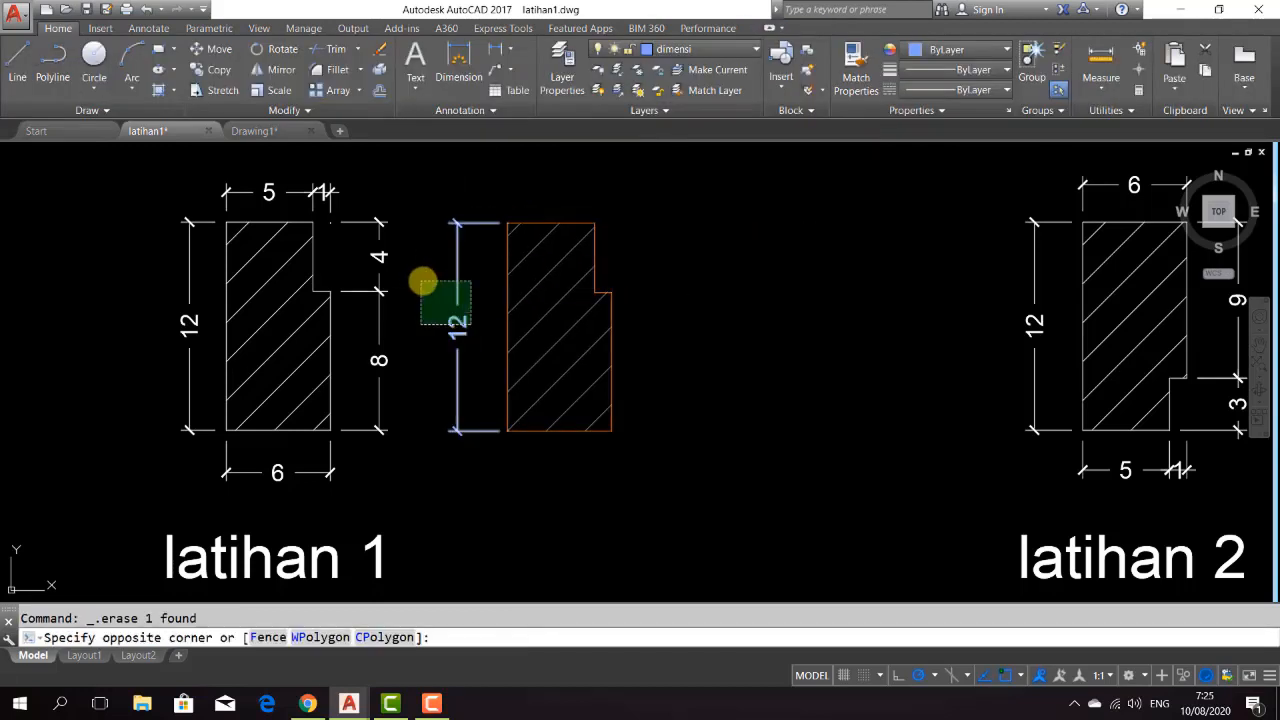
- Erase the 12-unit dimension beside the new profile and set dimensi as the current layer
left_click(423, 280)
key("Delete")
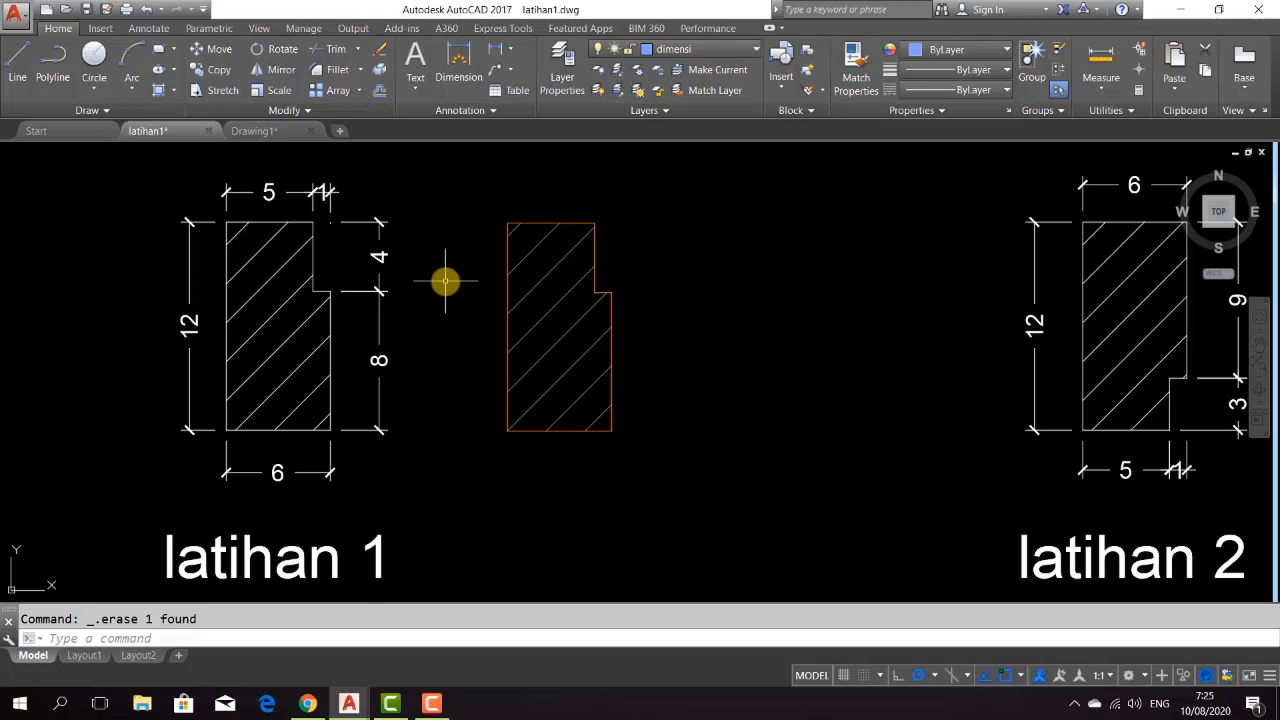
left_click(728, 49)
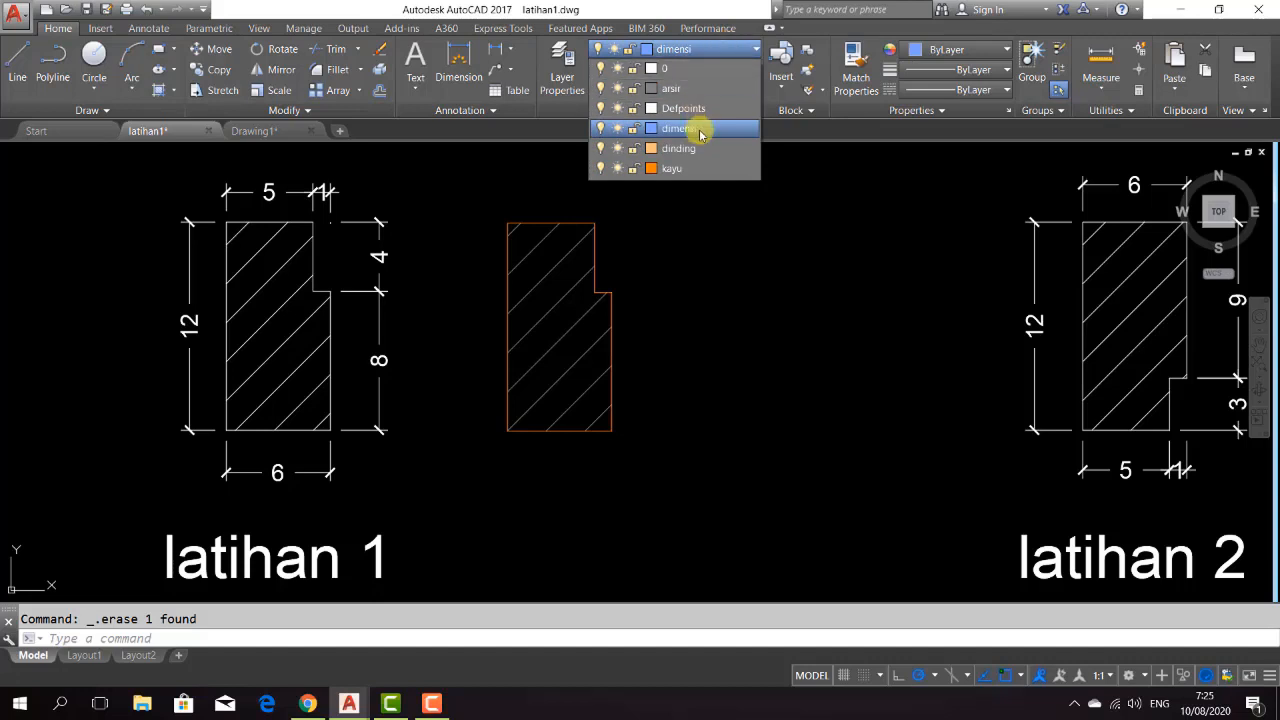
left_click(699, 132)
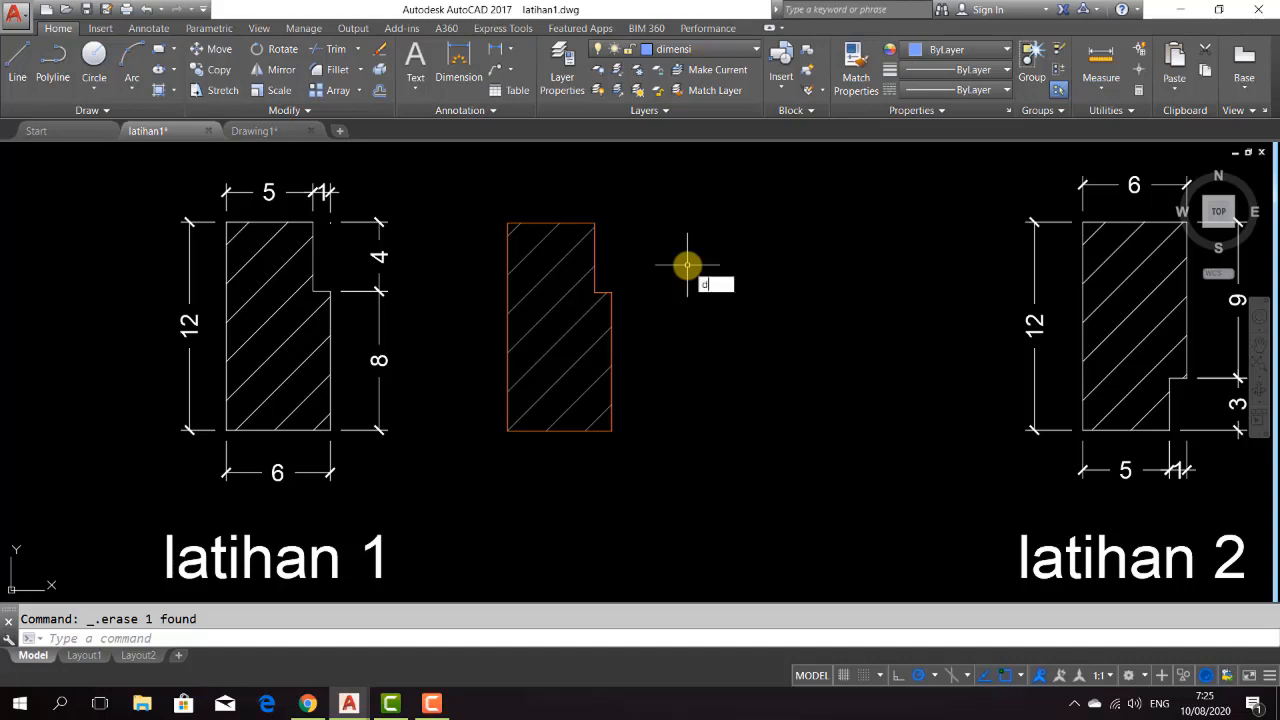
- Add an aligned dimension above the new profile's upper edge, from its upper-left corner to the start of the notch
type("l")
key("Return")
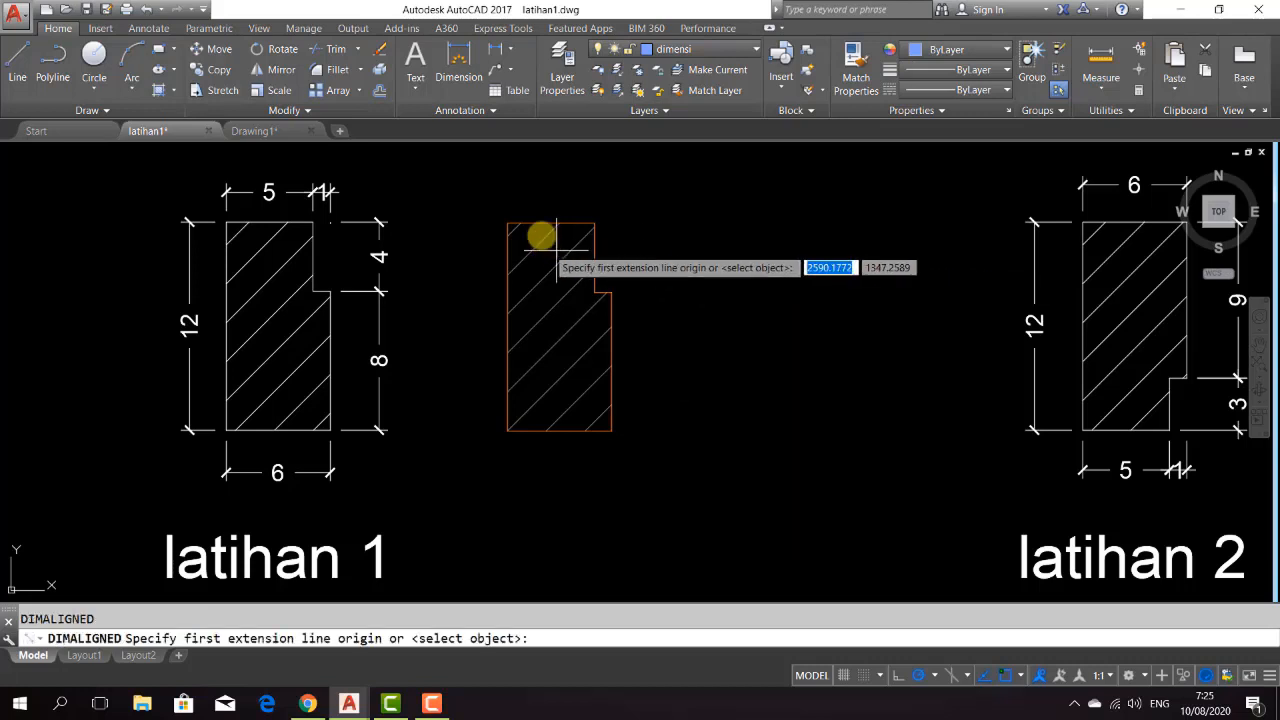
left_click(508, 224)
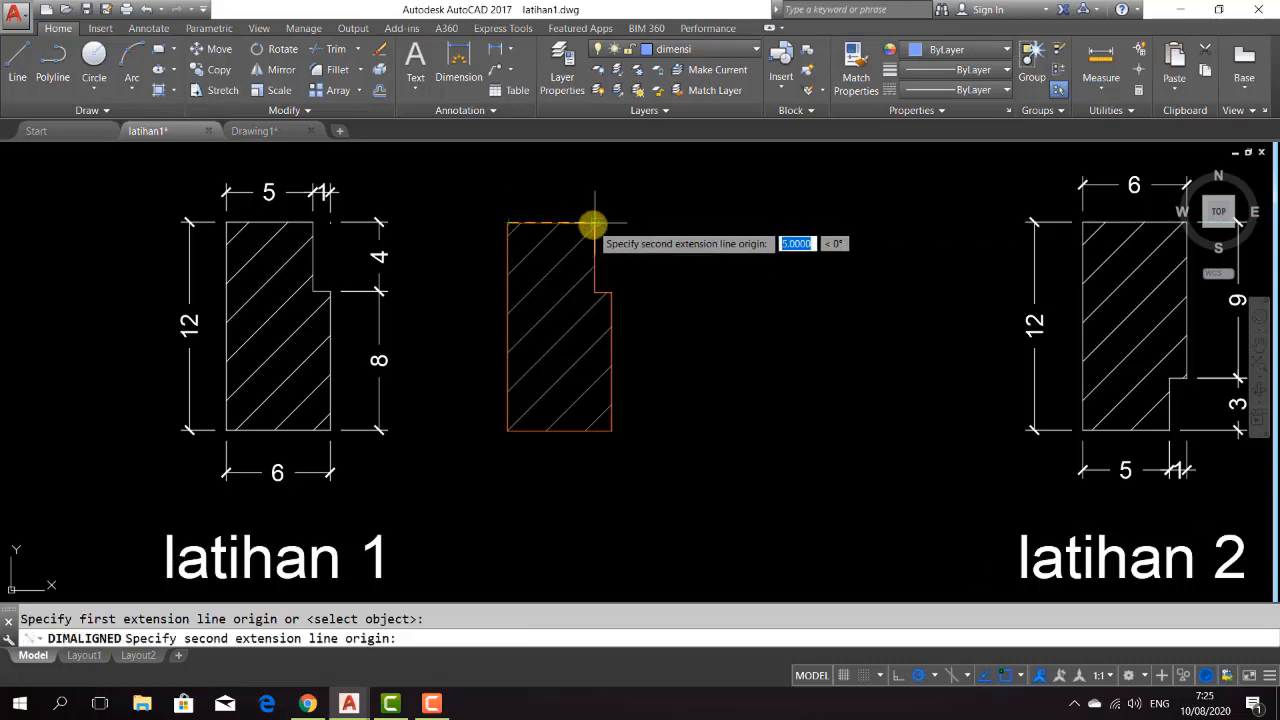
left_click(594, 223)
left_click(592, 185)
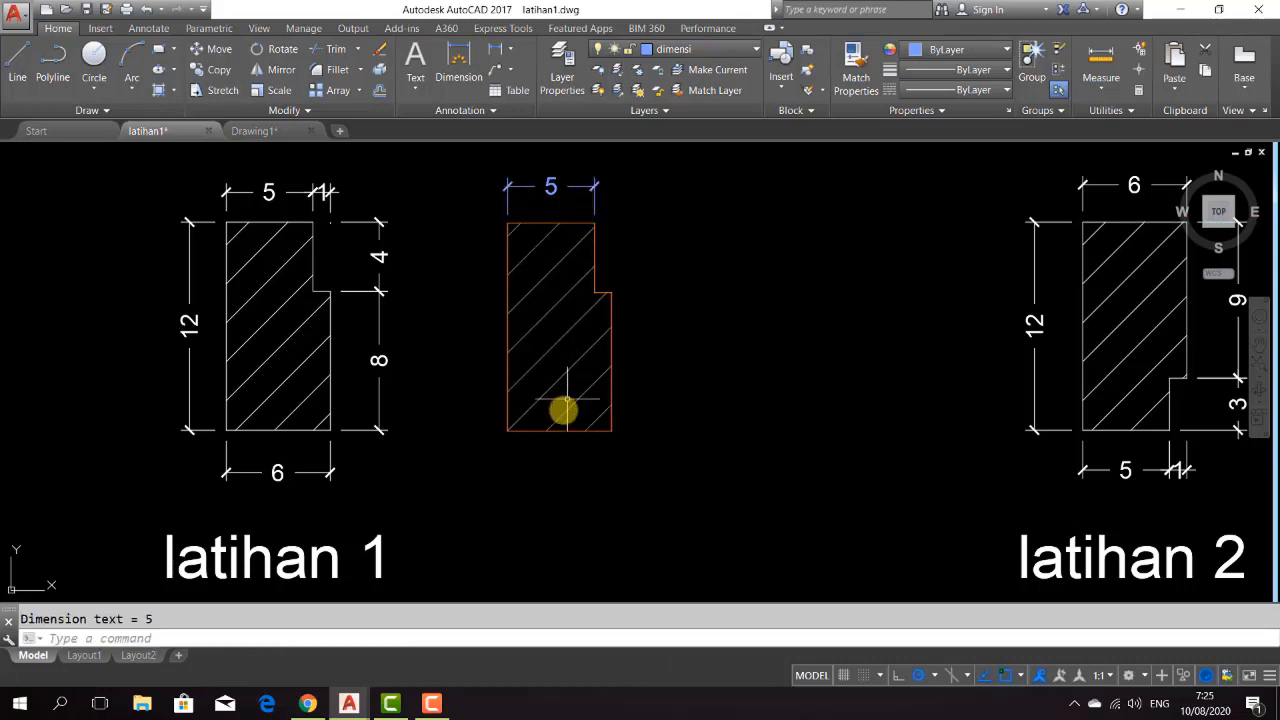
- Add an aligned dimension for the new profile's full height, placed to the left of its left edge
key("Return")
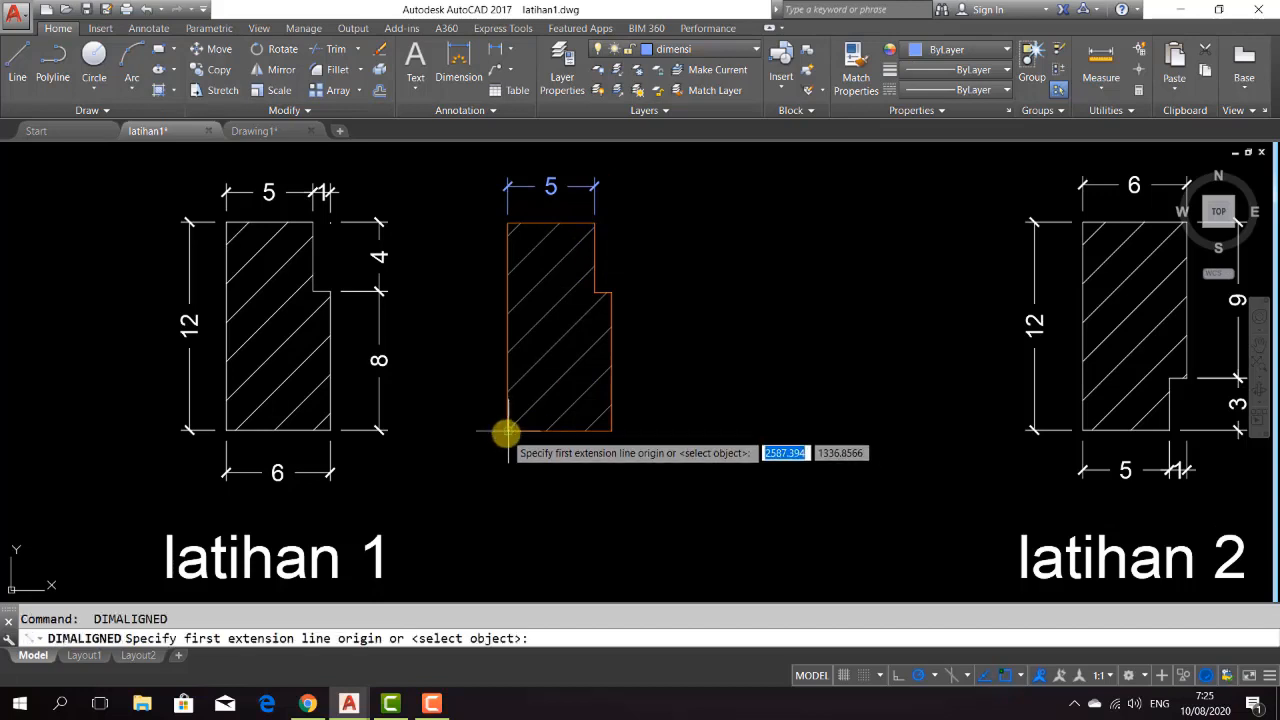
left_click(508, 430)
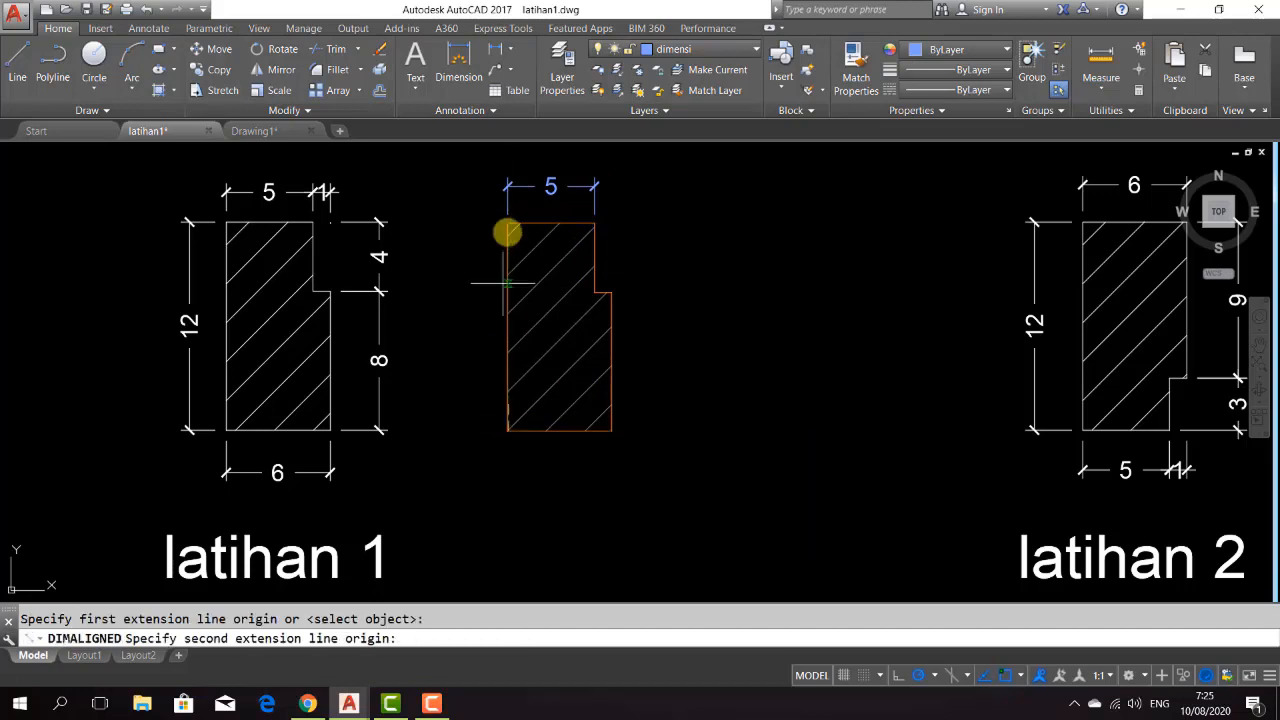
left_click(508, 224)
left_click(462, 229)
- Add an aligned dimension below the new profile's lower edge, between its two bottom corners
key("Return")
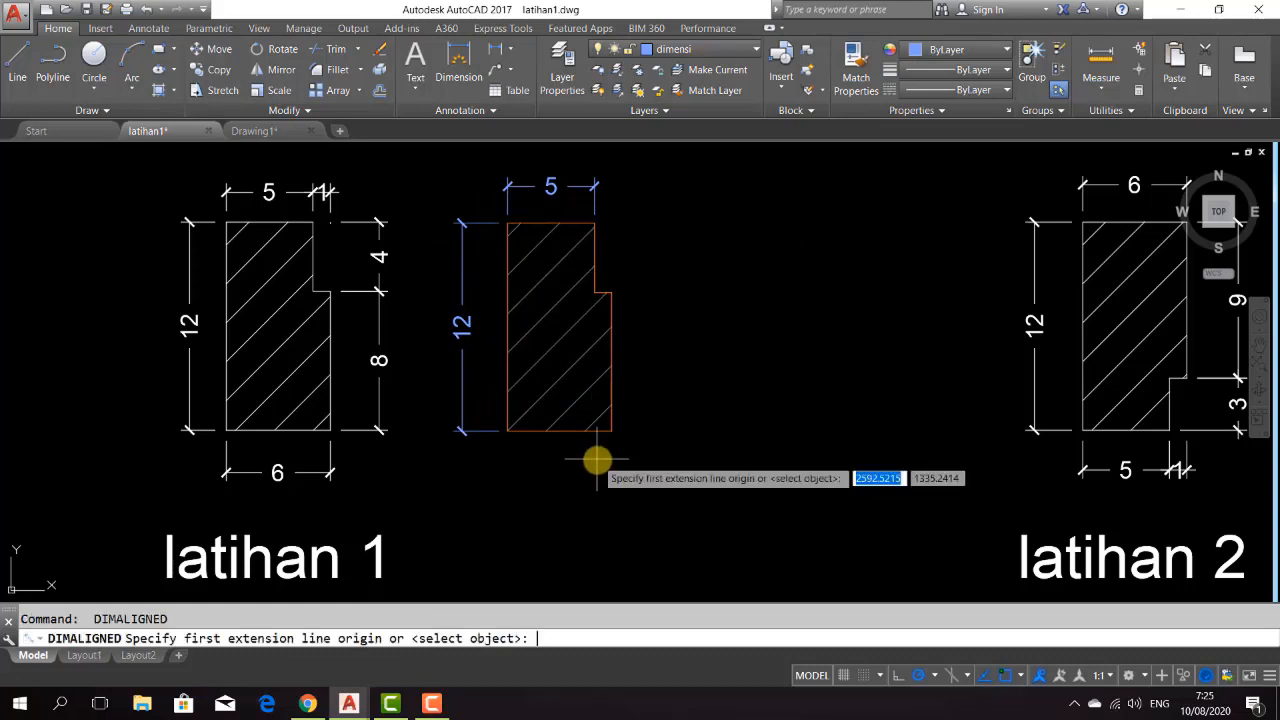
left_click(611, 431)
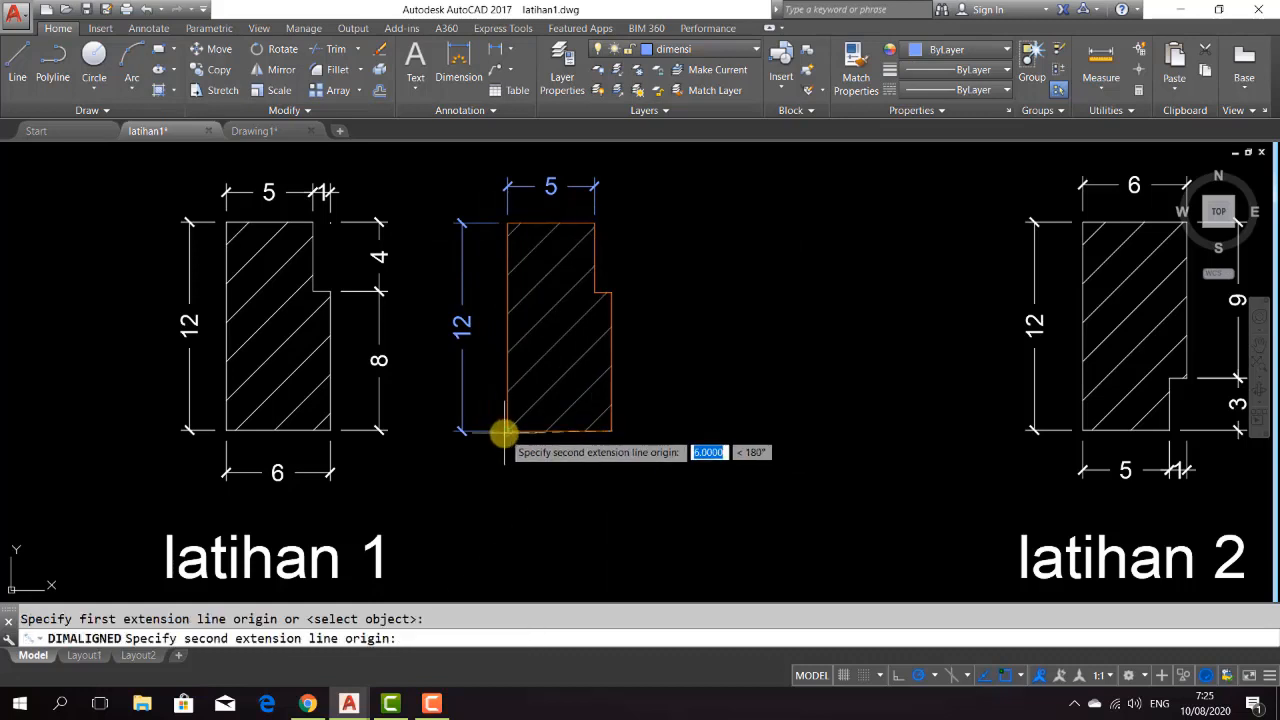
left_click(508, 431)
left_click(509, 477)
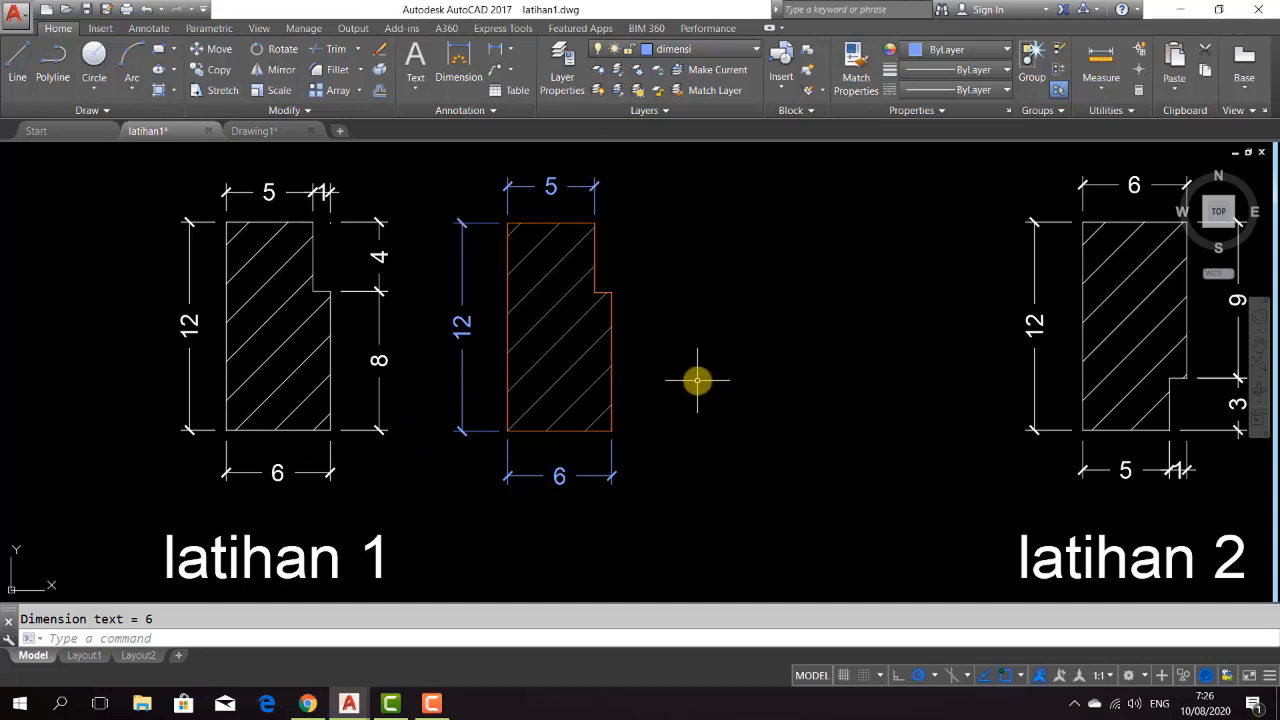
key("Escape")
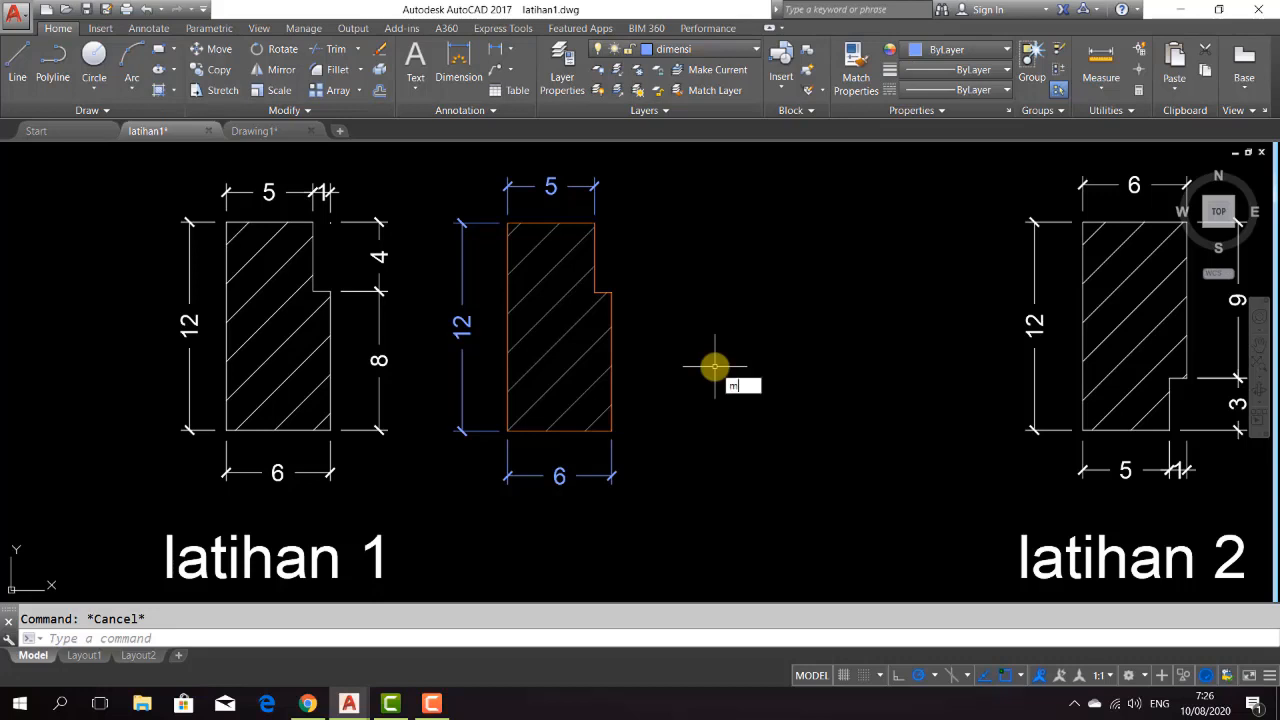
- Match the properties of the new profile's upper 5-unit dimension onto all of latihan 1's dimensions
key("Return")
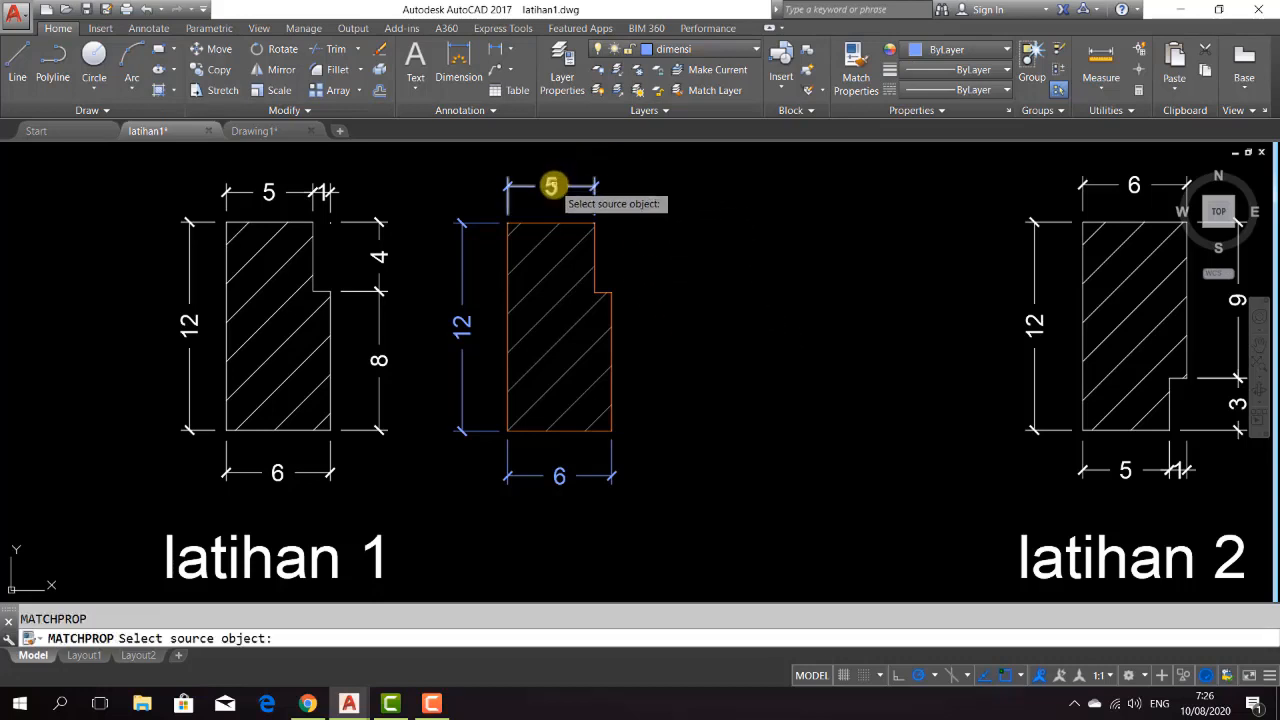
left_click(551, 186)
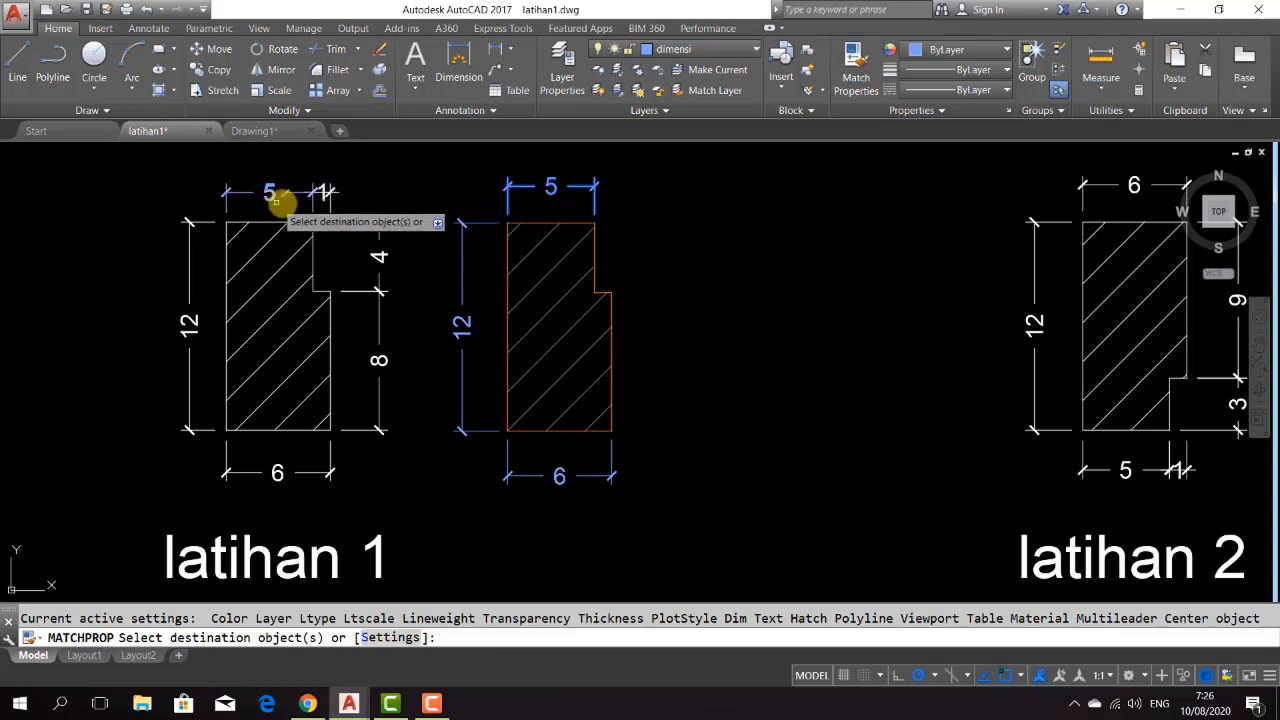
left_click(354, 195)
left_click(277, 184)
left_click(410, 246)
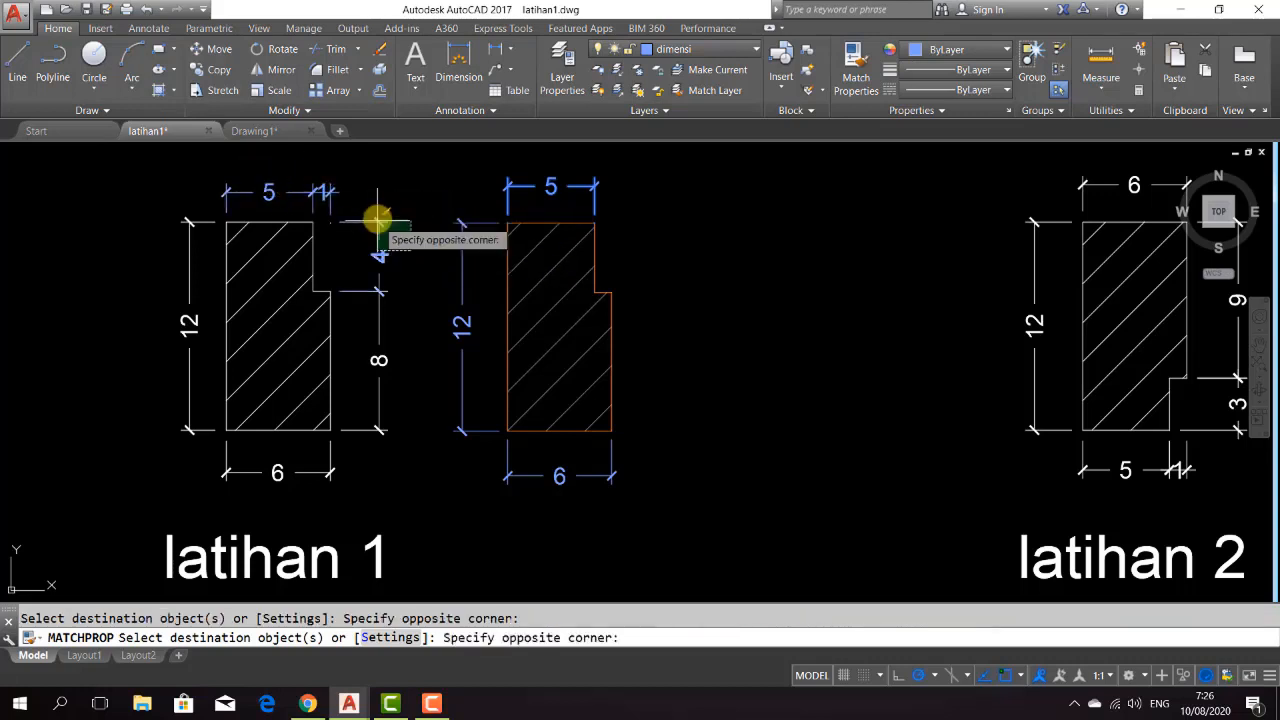
left_click(372, 219)
left_click(408, 338)
left_click(372, 308)
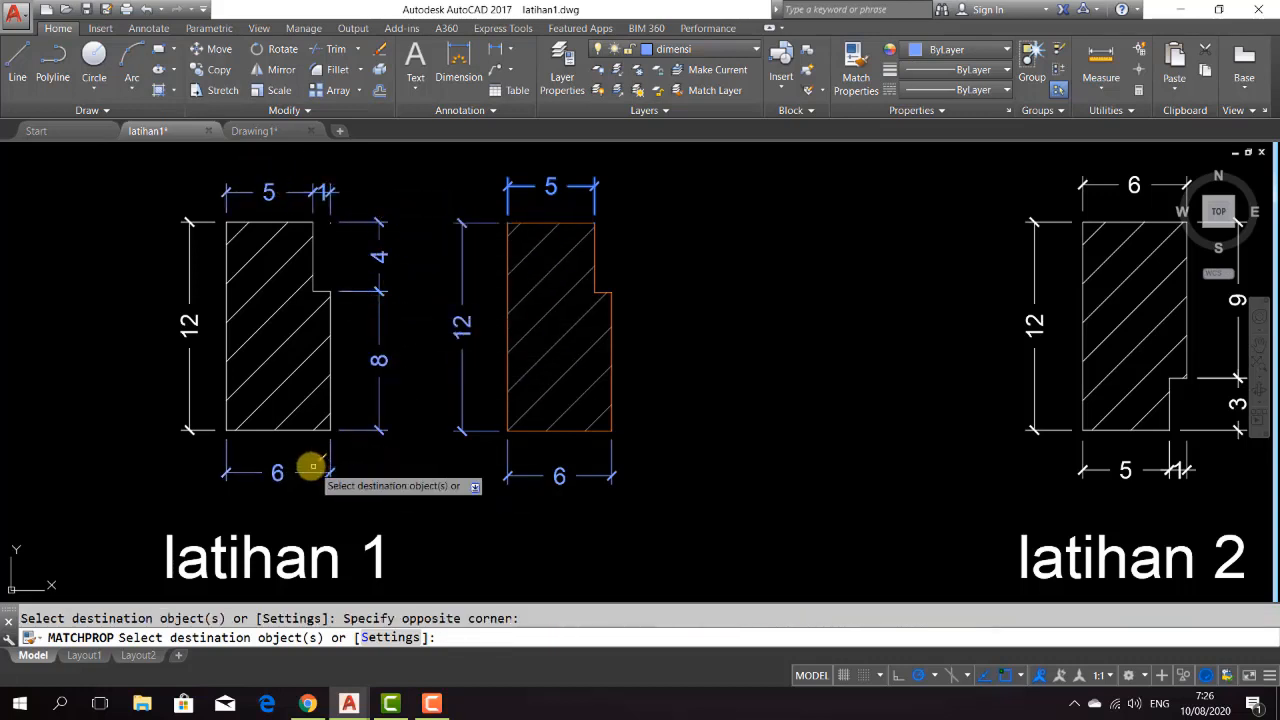
key("Escape")
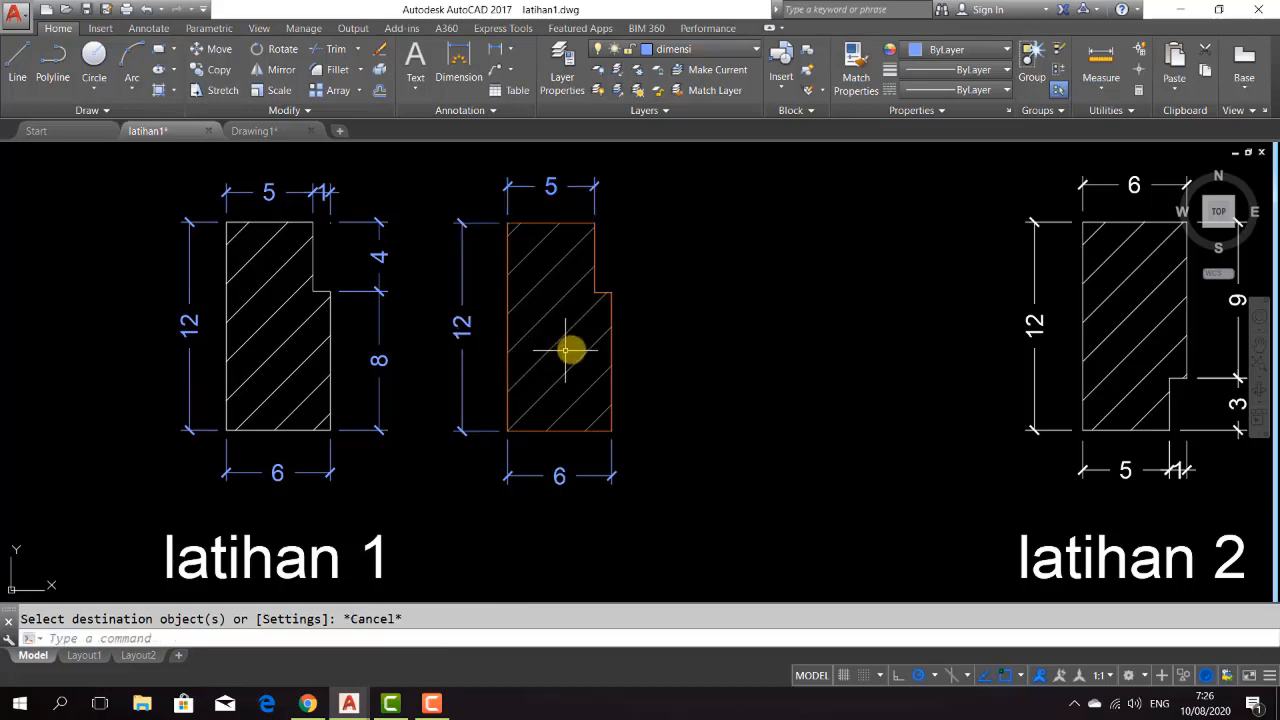
- Match the properties of the new profile's upper 5-unit dimension onto all of latihan 2's dimensions
type("ma")
key("Return")
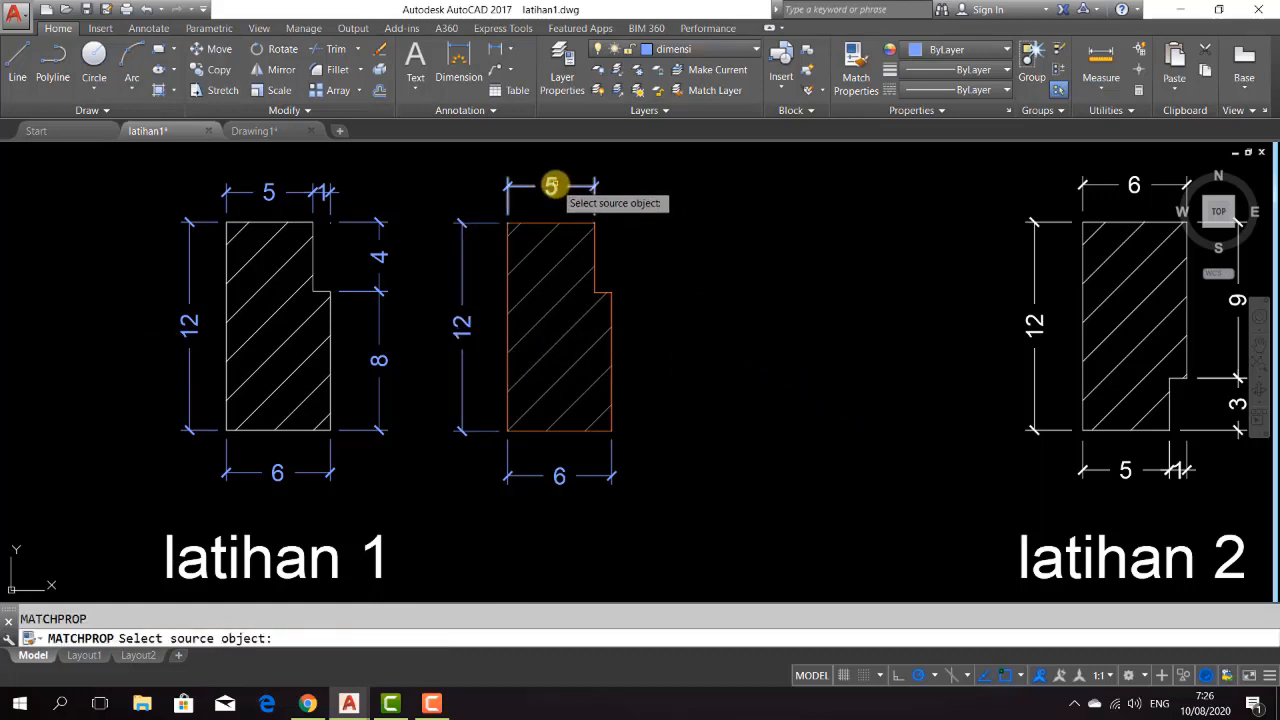
left_click(552, 186)
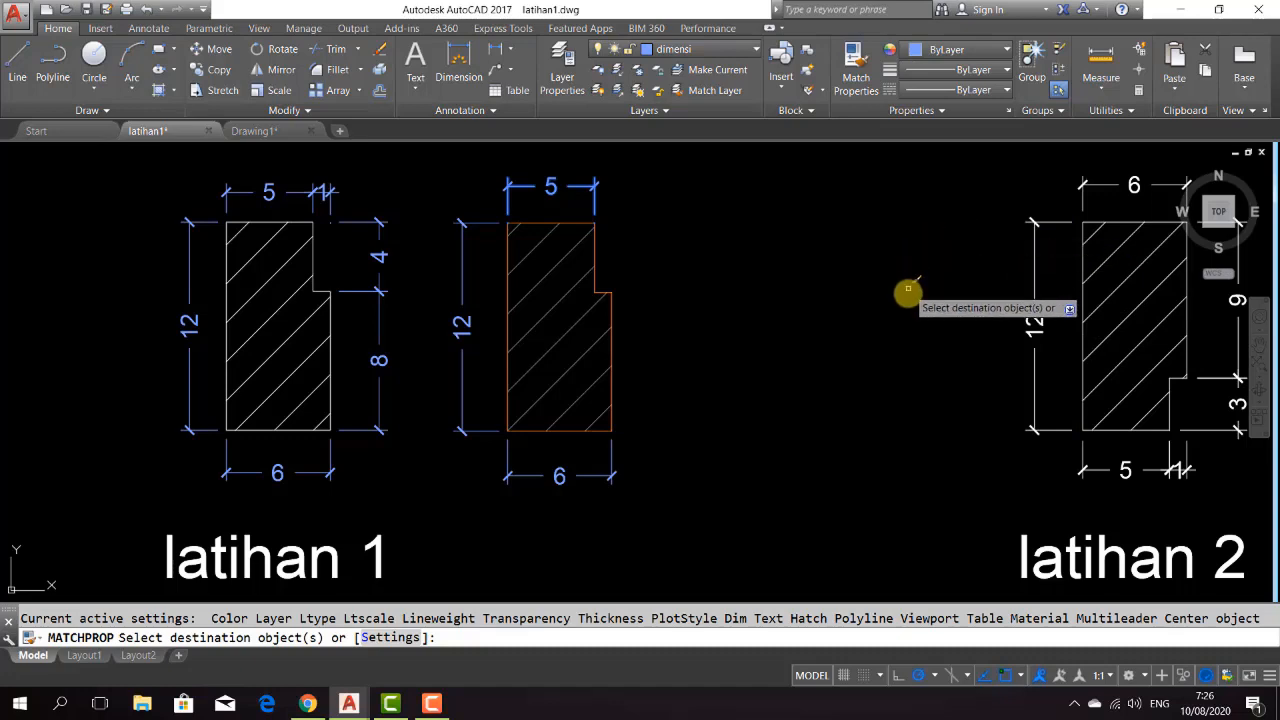
mouse_move(971, 294)
middle_mouse_down()
mouse_move(914, 289)
mouse_move(870, 310)
middle_mouse_up()
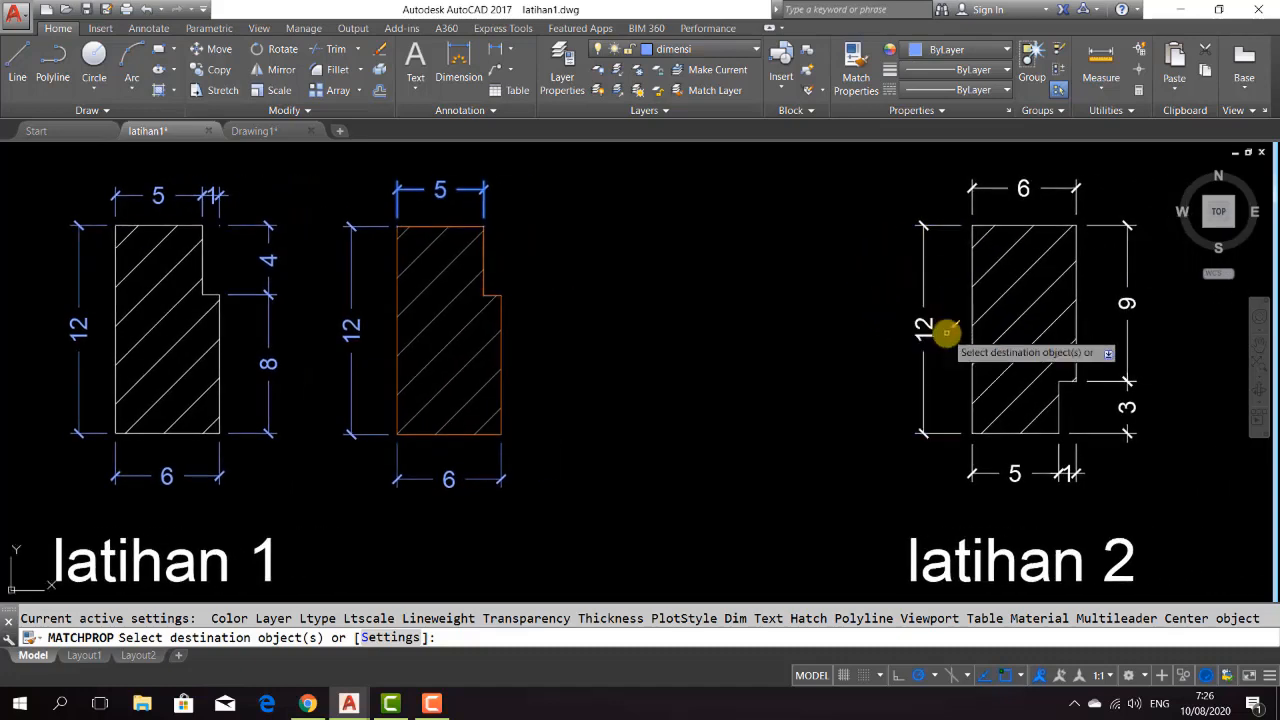
left_click(920, 333)
left_click(997, 217)
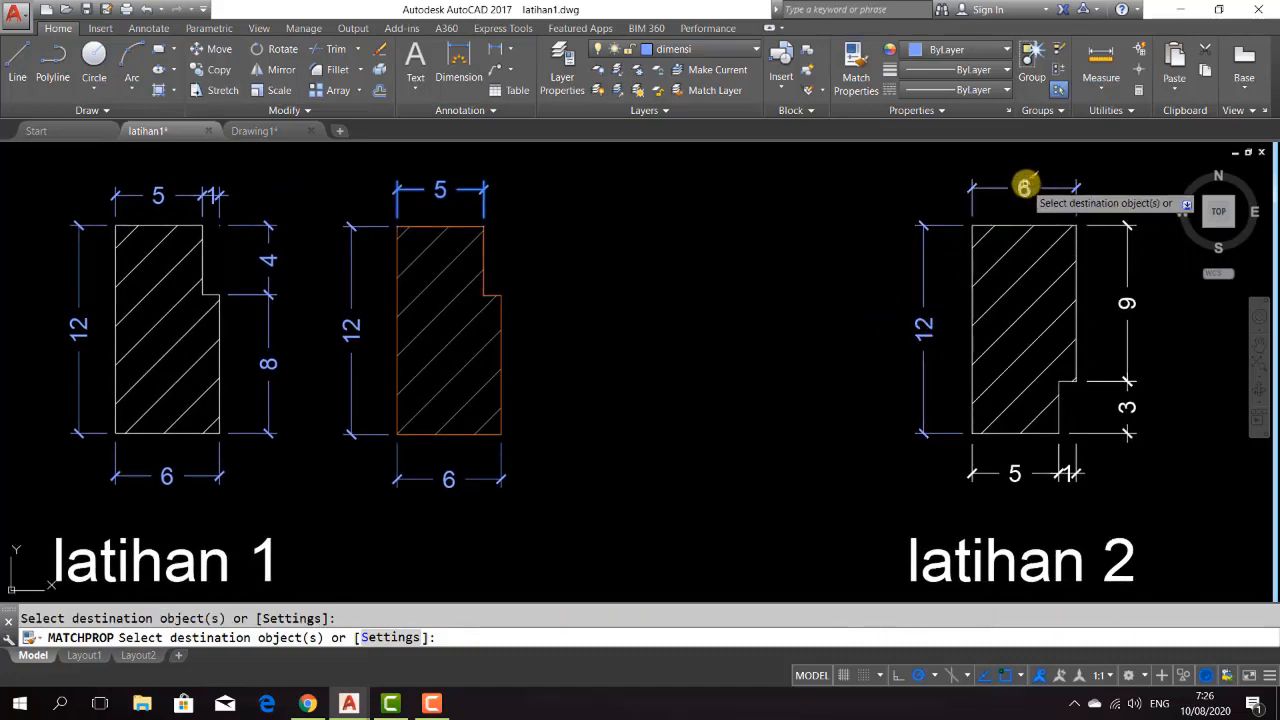
left_click(1127, 300)
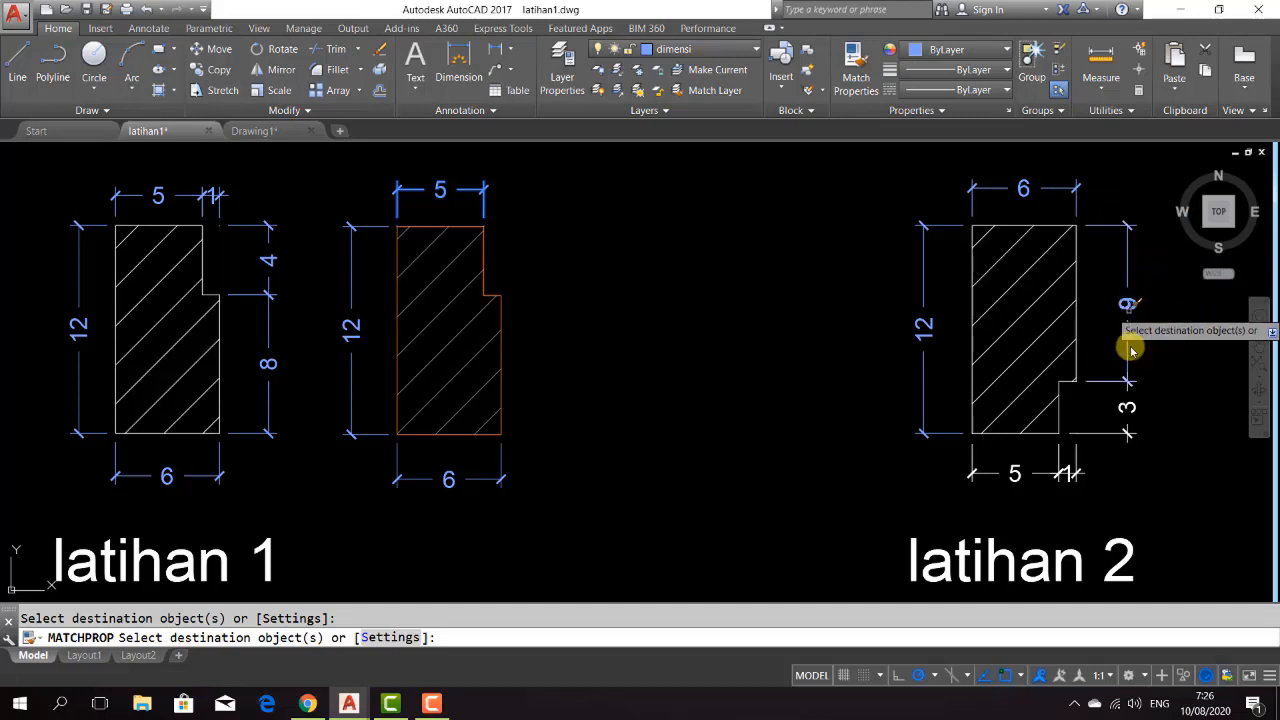
left_click(1073, 472)
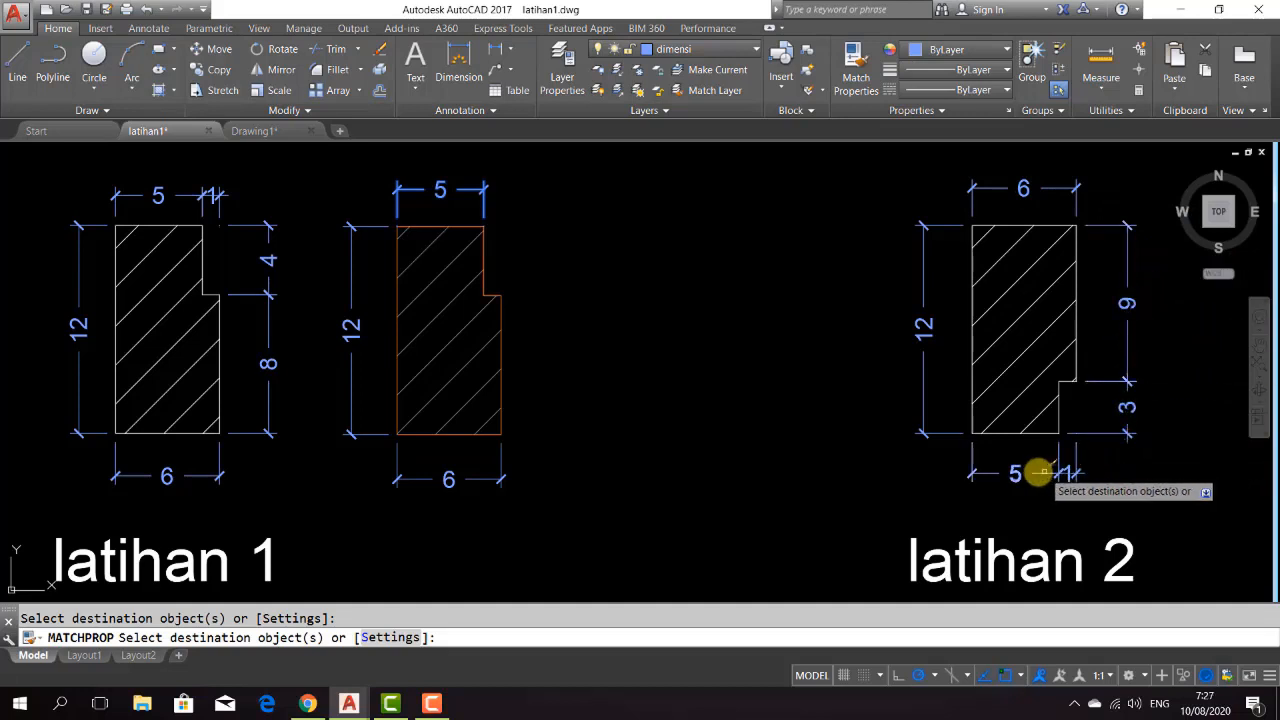
left_click(1014, 466)
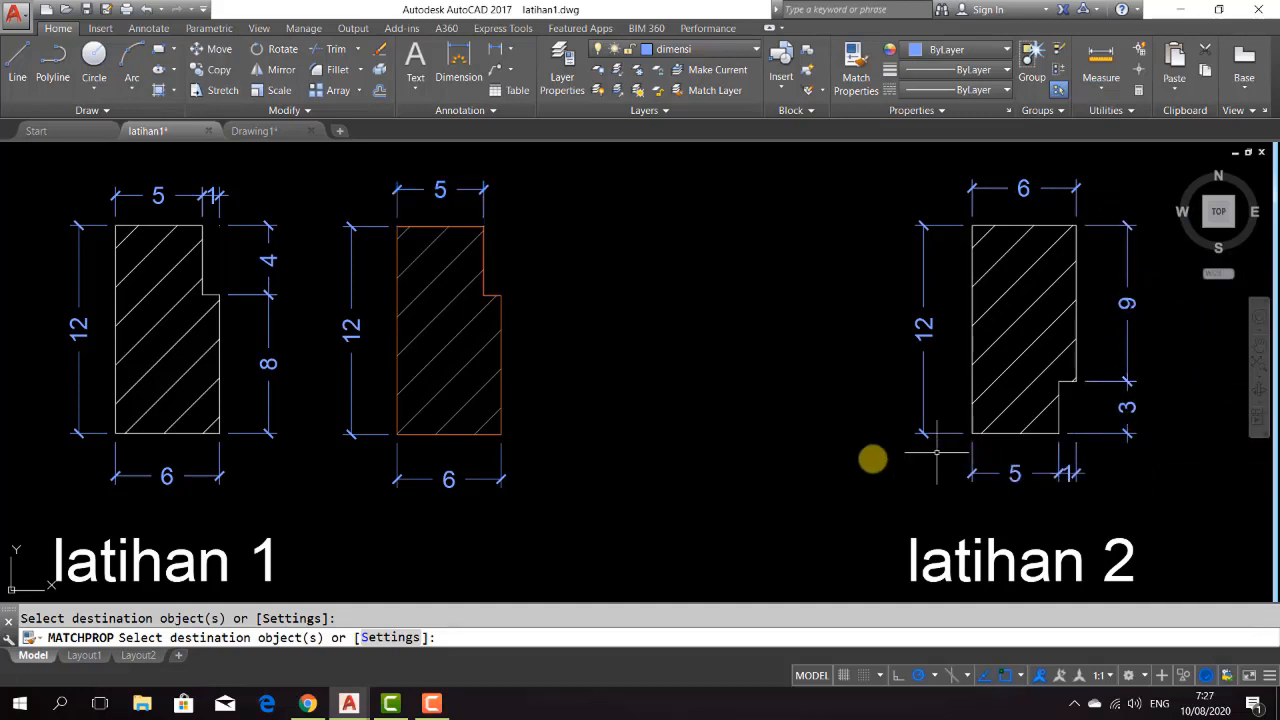
key("Escape")
- Match the properties of the new profile's upper outline edge onto every outline edge of latihan 1 and latihan 2
key("Return")
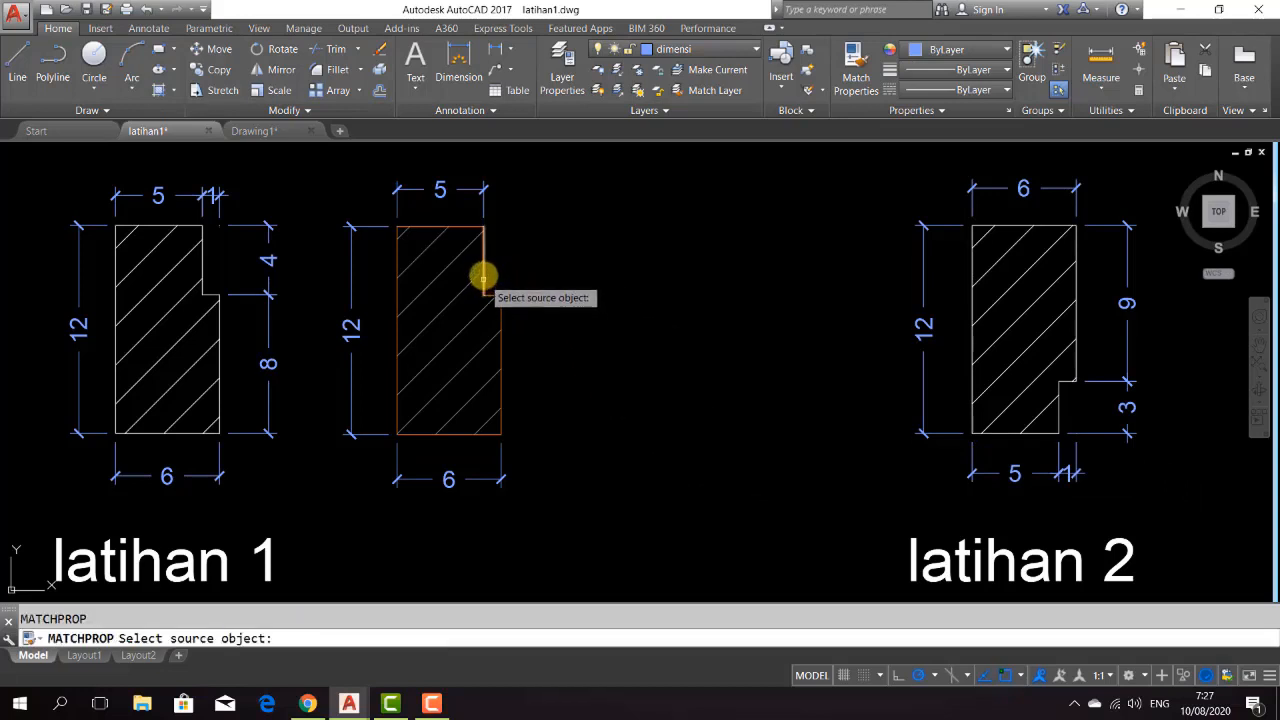
left_click(459, 227)
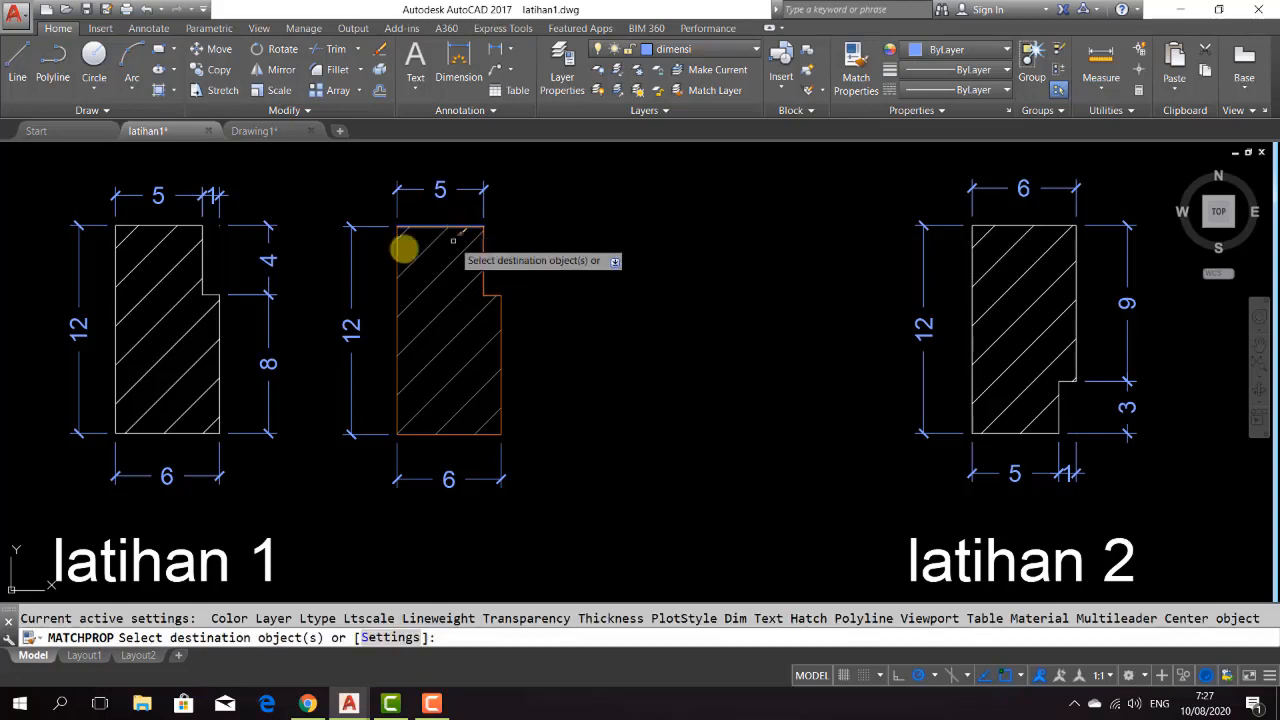
left_click(200, 260)
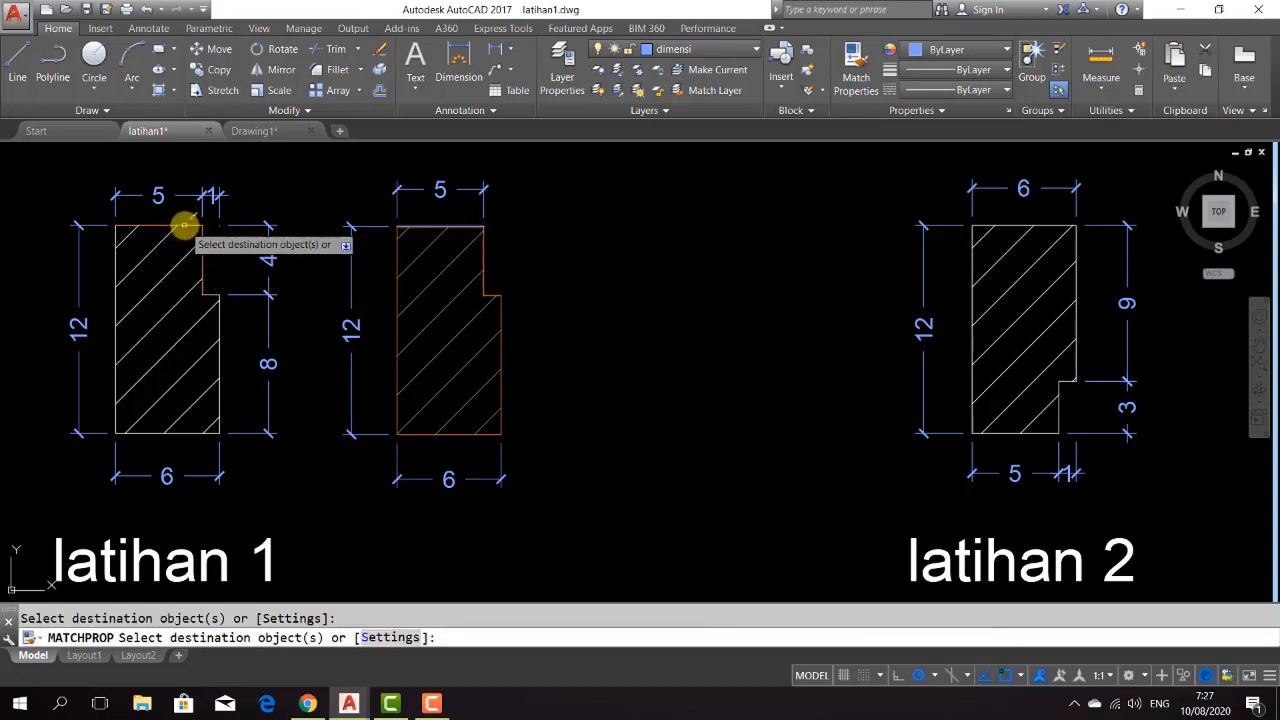
left_click(119, 296)
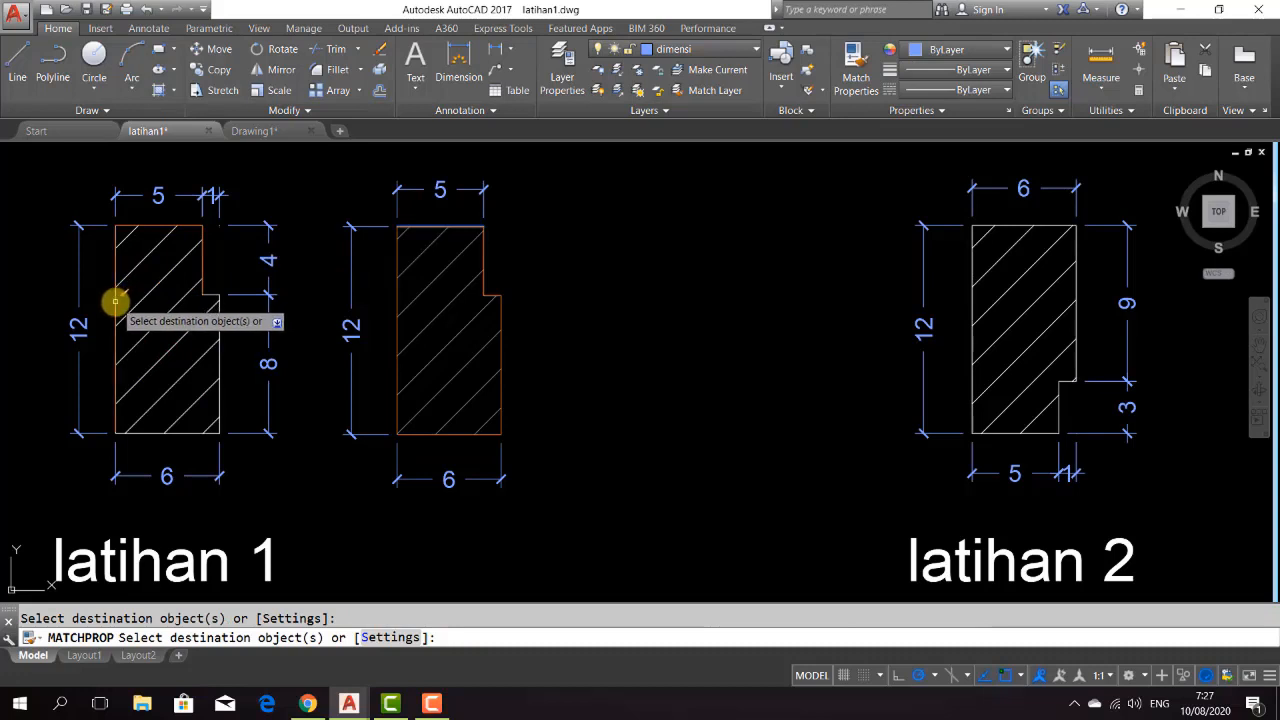
left_click(218, 362)
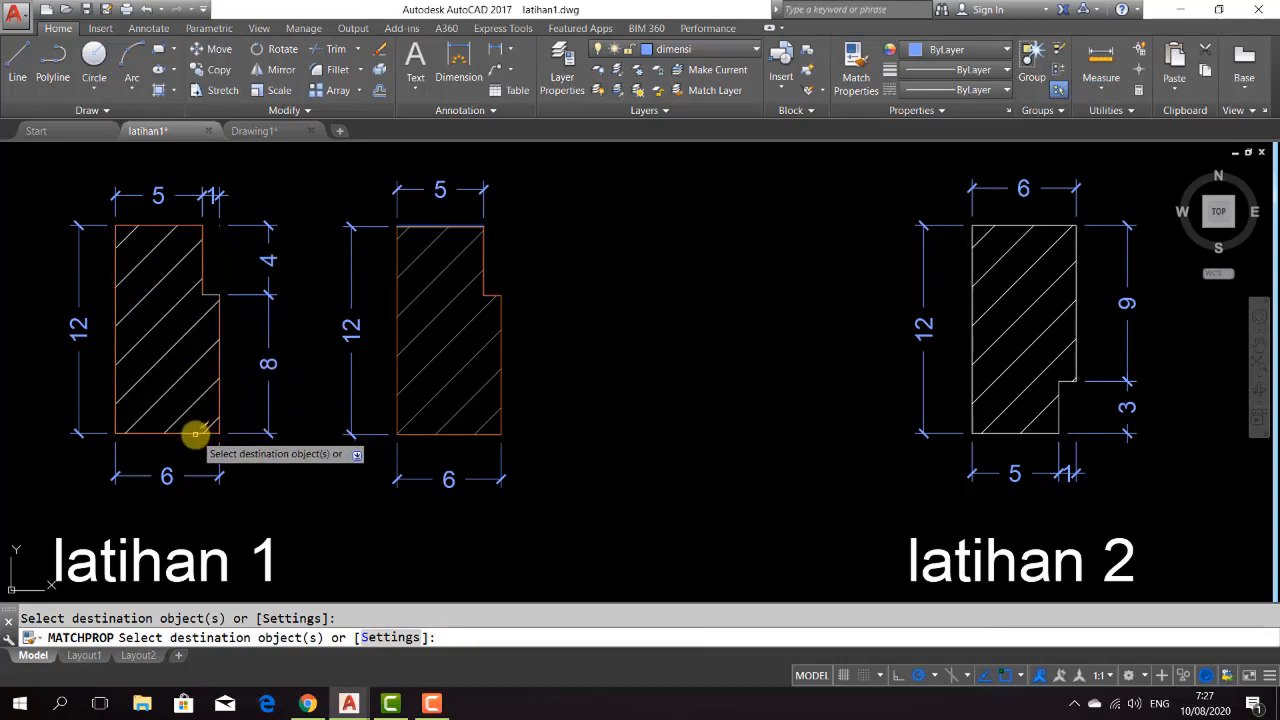
left_click(971, 298)
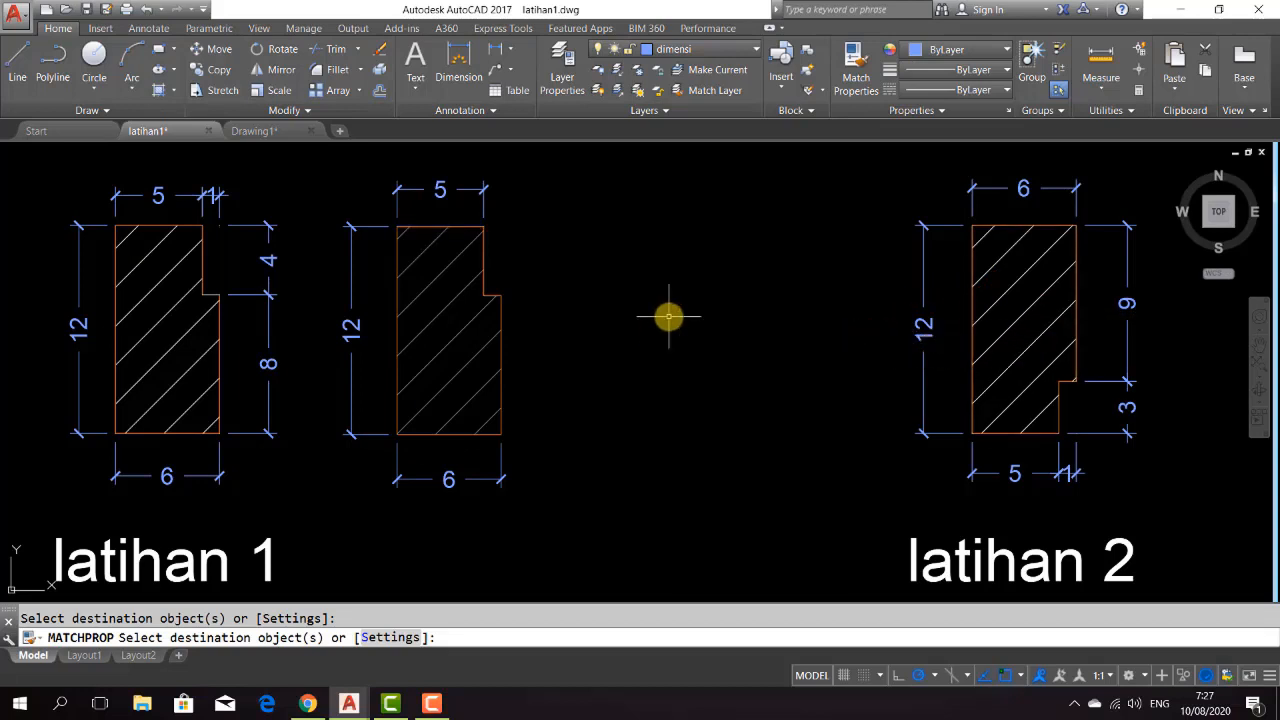
key("Escape")
- Match the properties of the new profile's hatch onto the hatches of latihan 1 and latihan 2
type("ma")
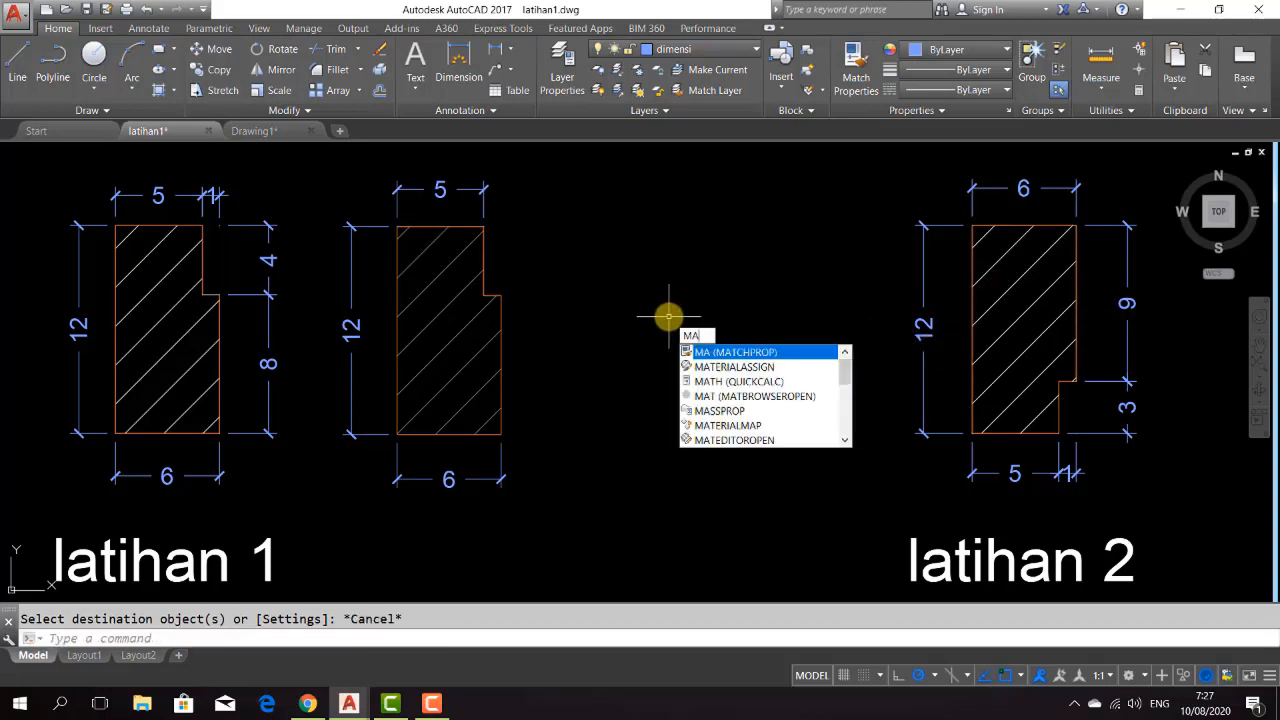
key("Return")
left_click(446, 268)
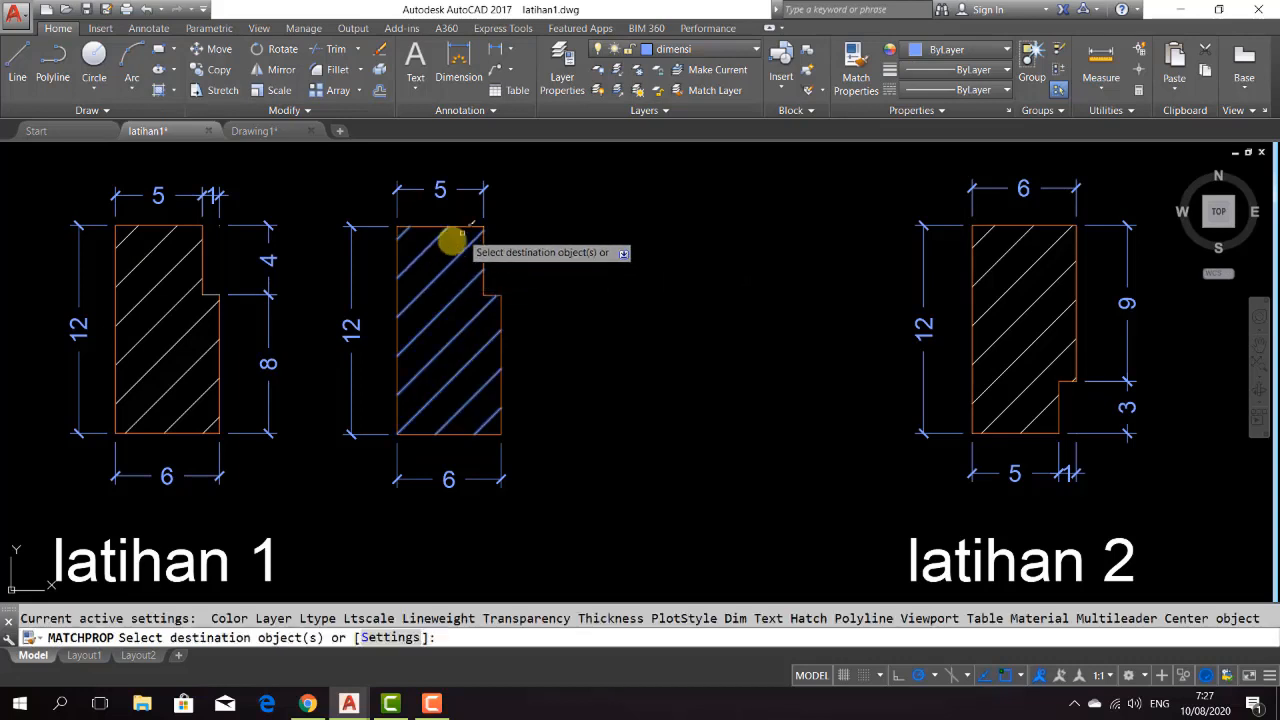
left_click(192, 341)
left_click(169, 322)
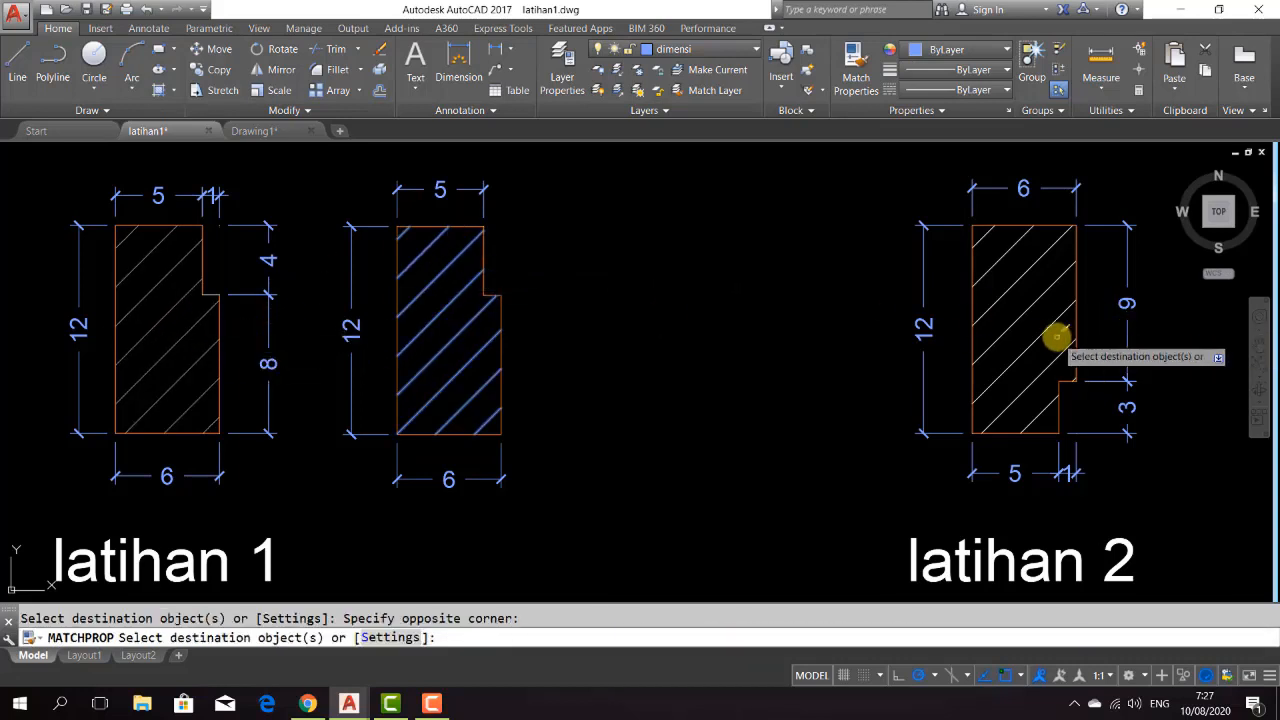
key("Escape")
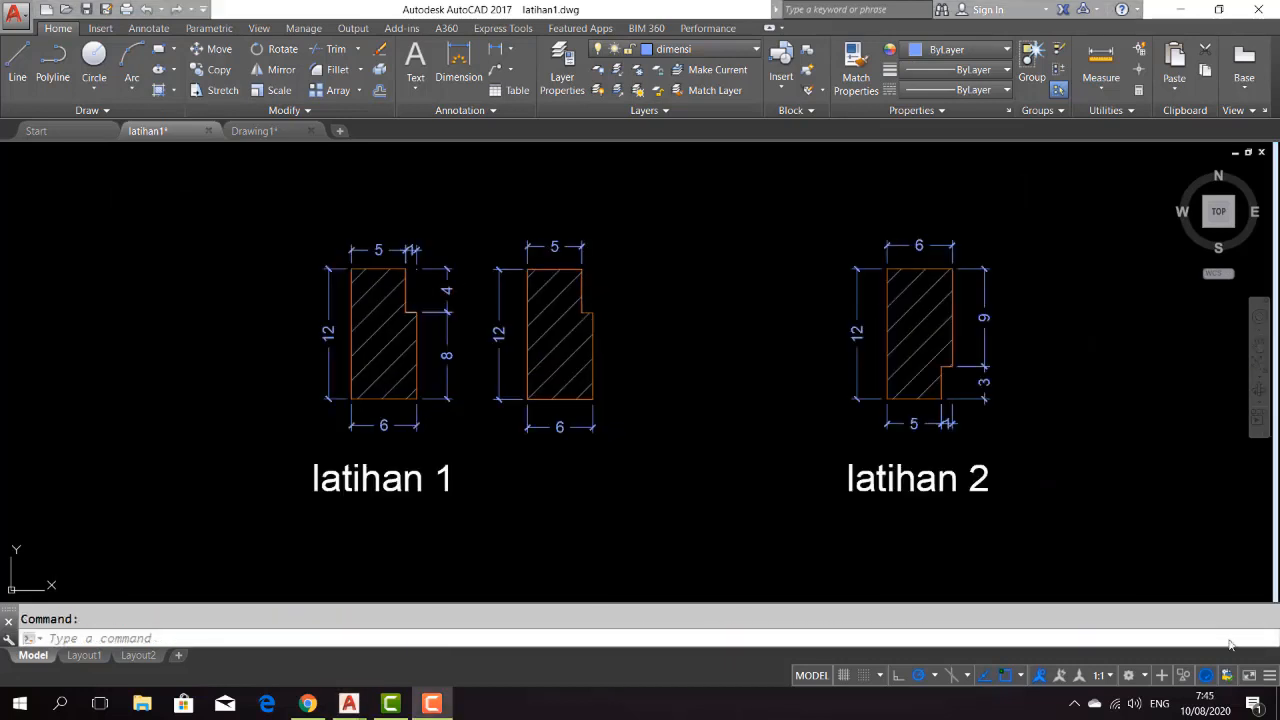